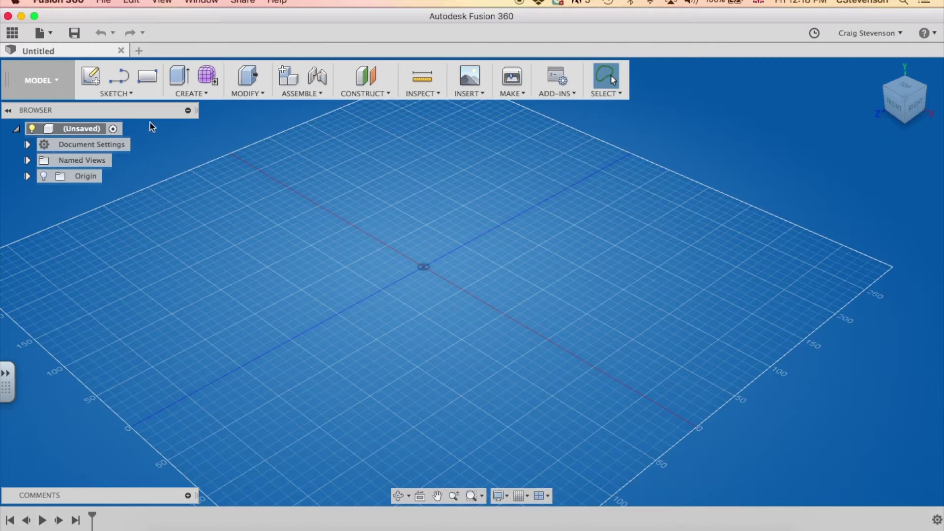
- Sketch a 170 mm diameter centre-diameter circle at the origin on the horizontal origin plane and finish the sketch
left_click(124, 95)
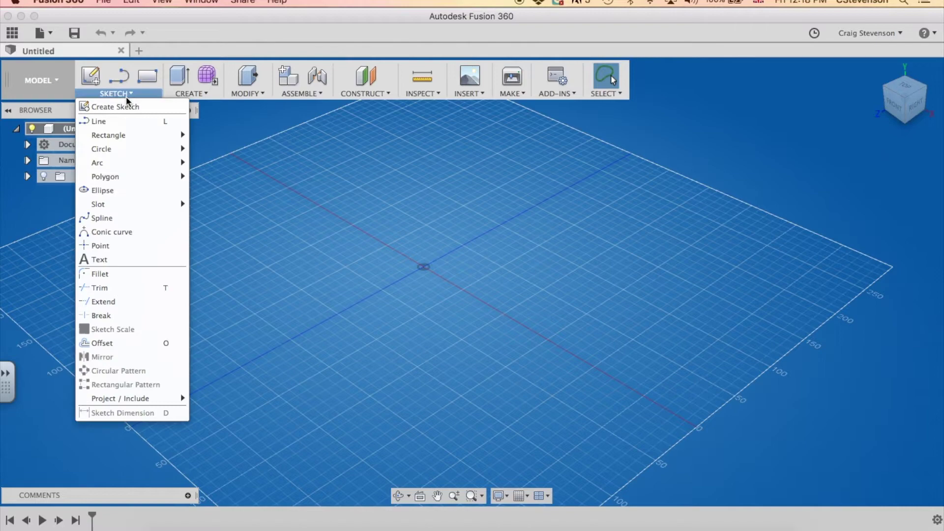
mouse_move(159, 149)
left_click(223, 150)
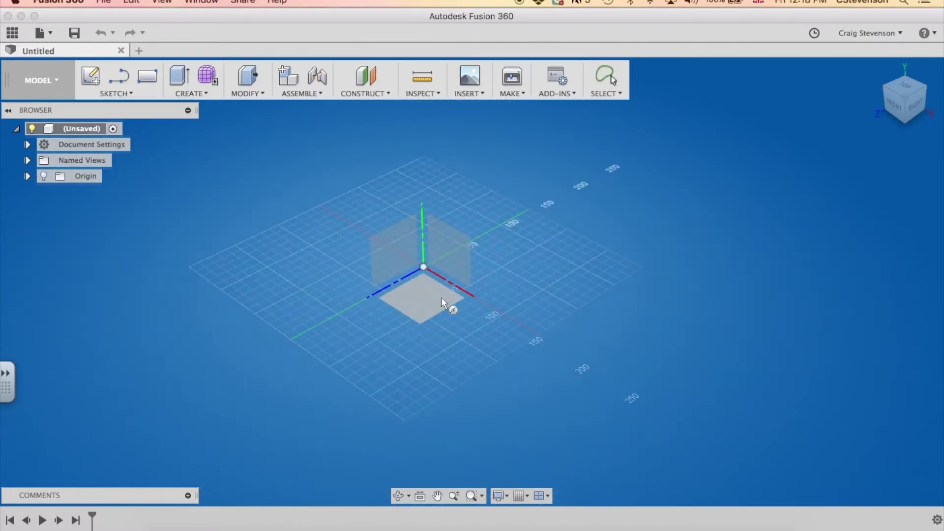
left_click(428, 303)
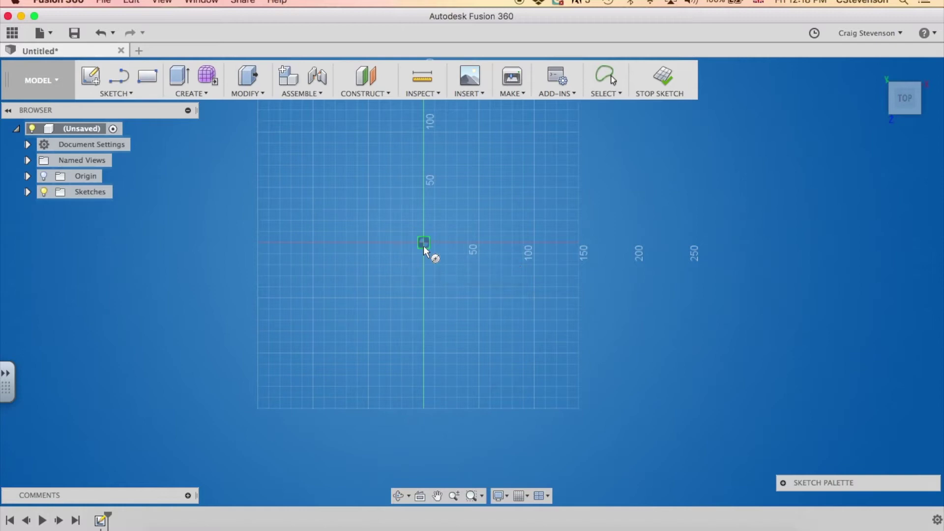
left_click(423, 243)
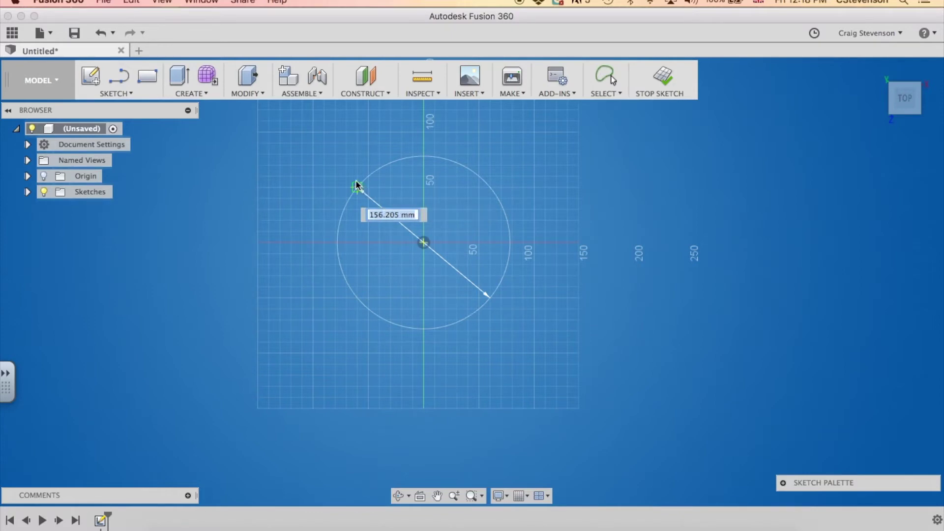
type("170")
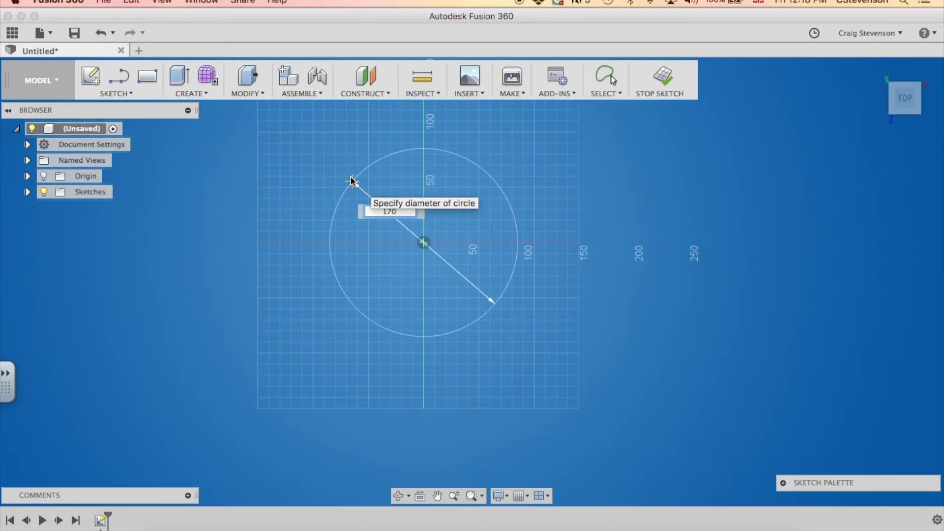
key("Tab")
key("Return")
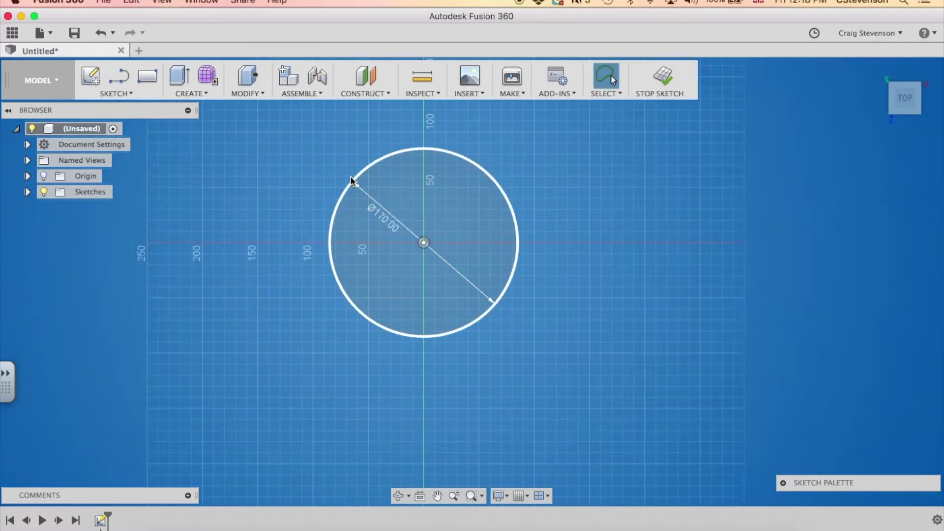
left_click(664, 84)
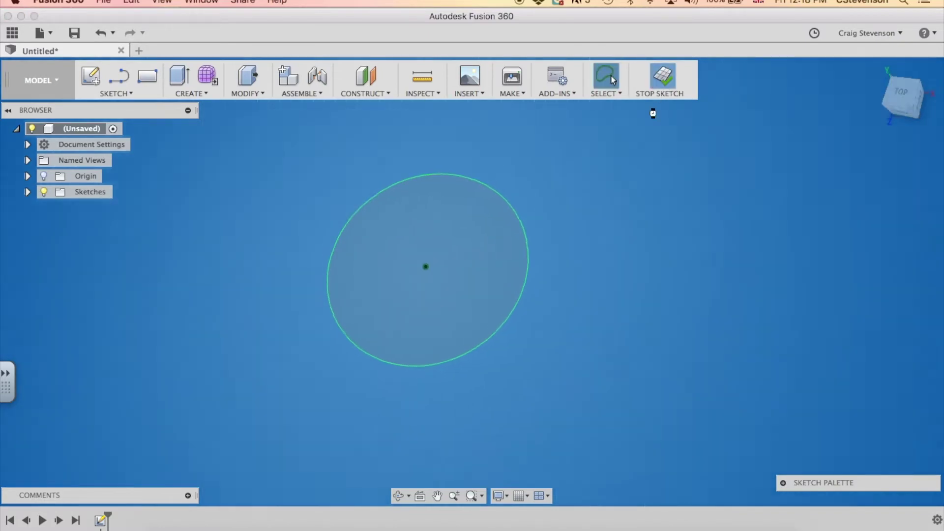
- Extrude the 170 mm circle upward by 3 mm as a new body
left_click(178, 78)
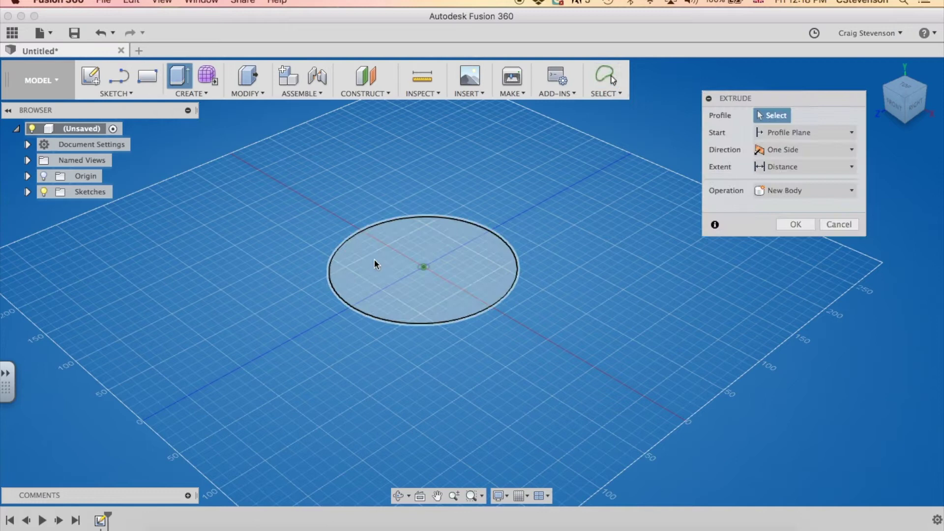
left_click(368, 275)
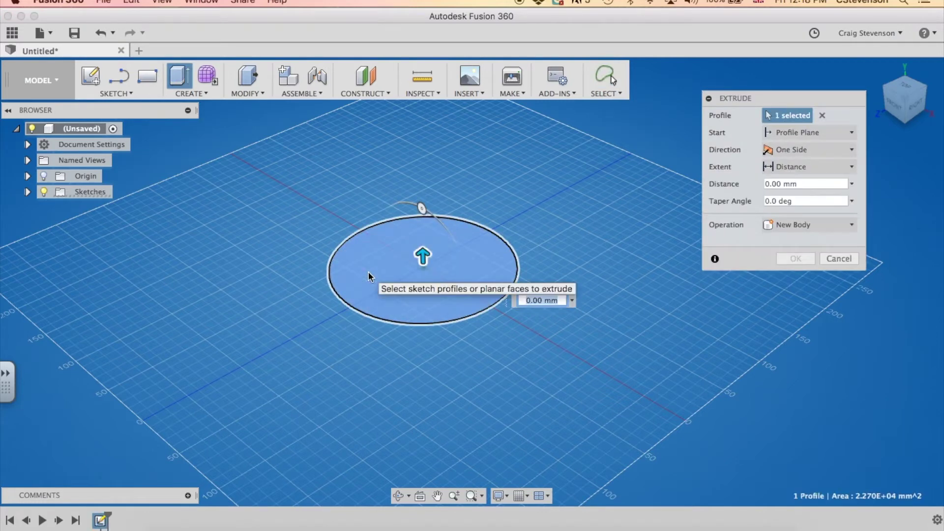
type("3")
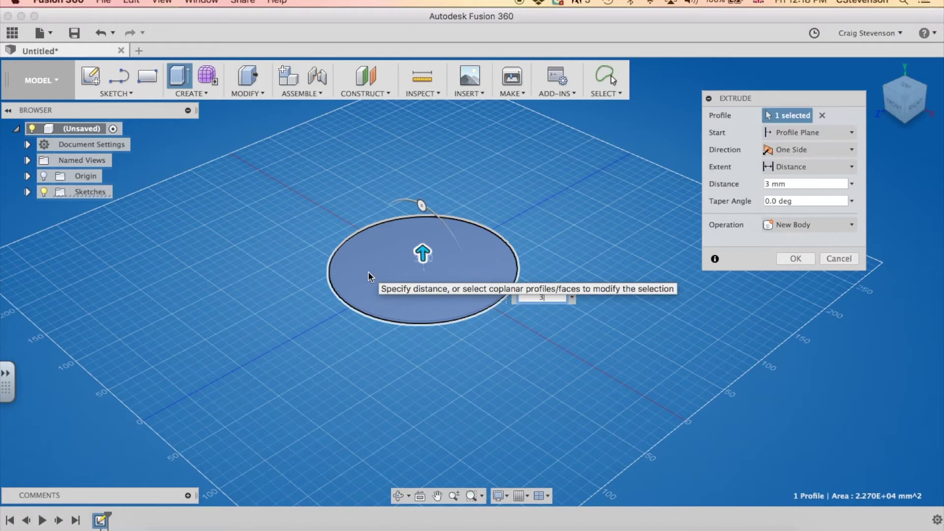
key("Return")
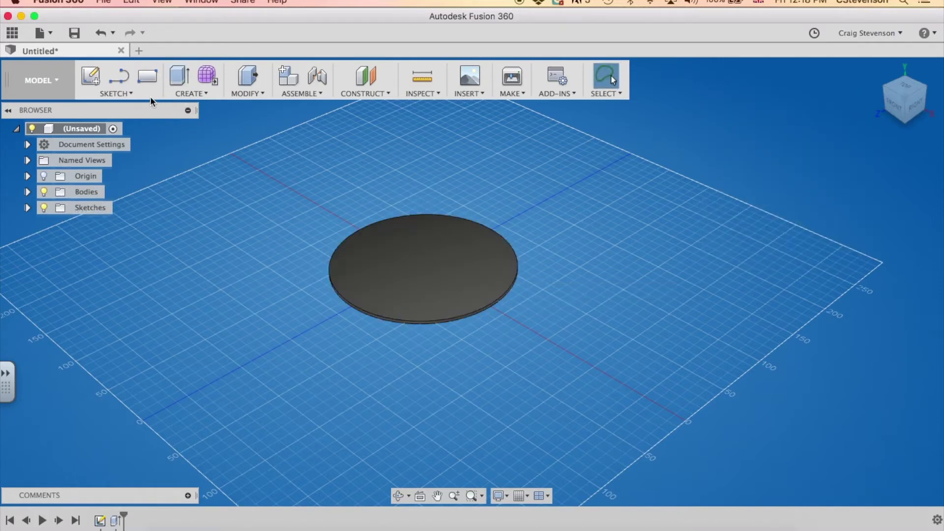
- Start a sketch on the disc's top face and draw a 160 mm diameter circle centred on the origin
left_click(134, 92)
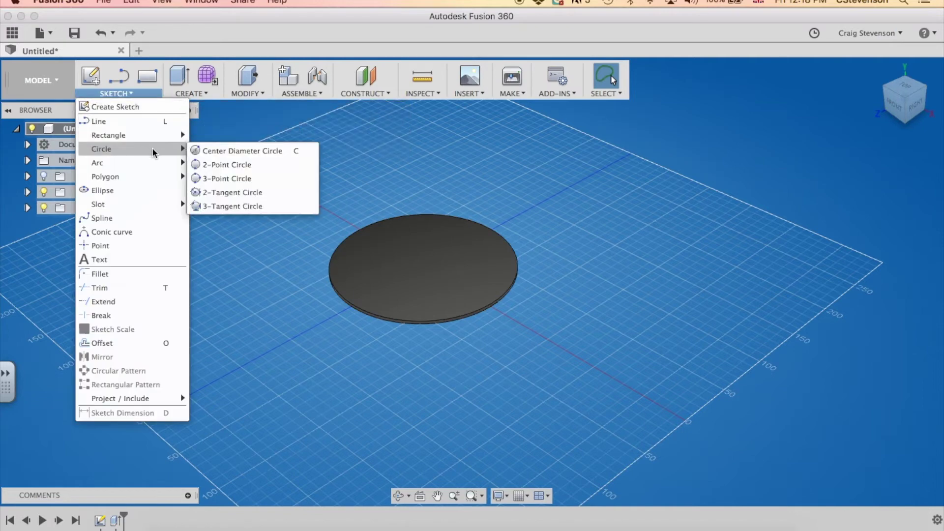
left_click(200, 154)
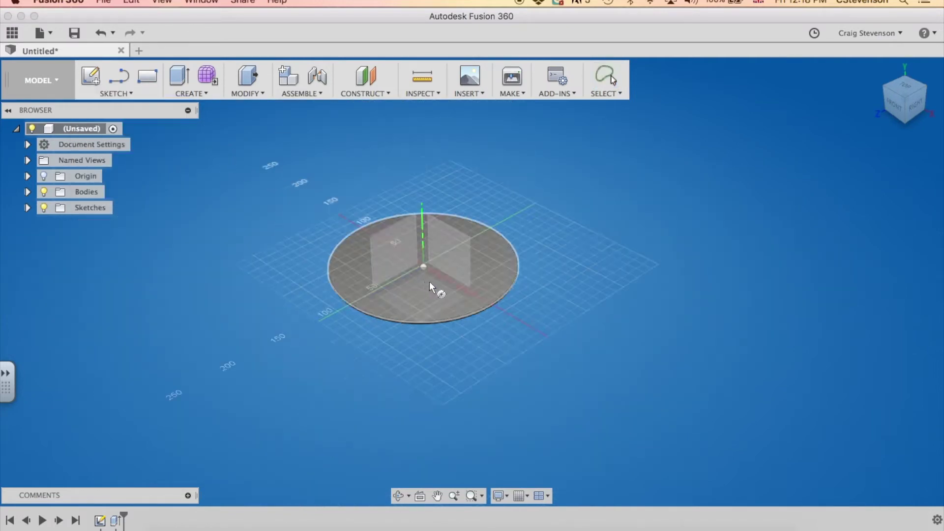
left_click(500, 252)
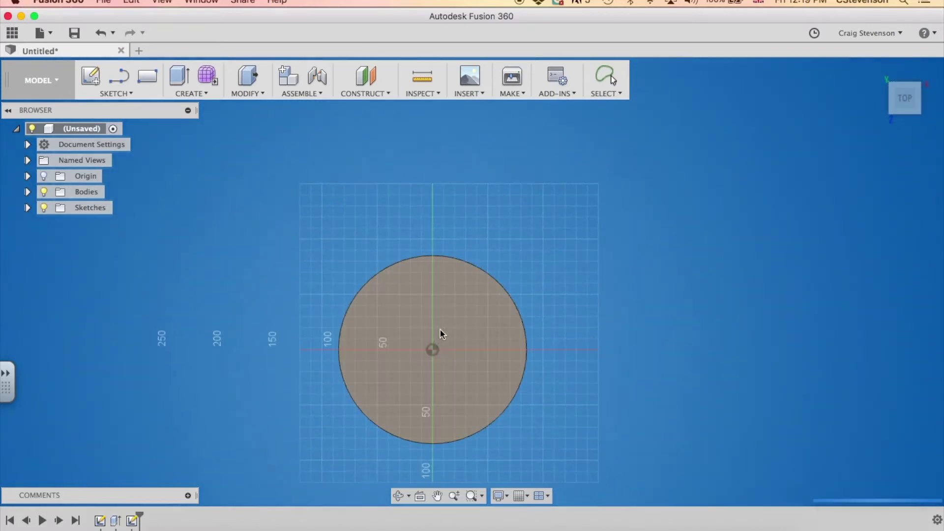
key("c")
left_click(432, 350)
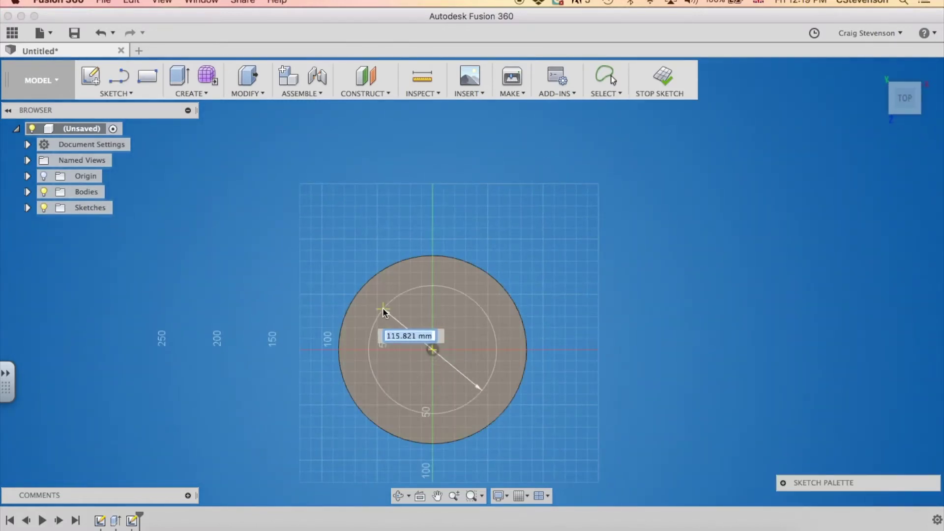
type("0")
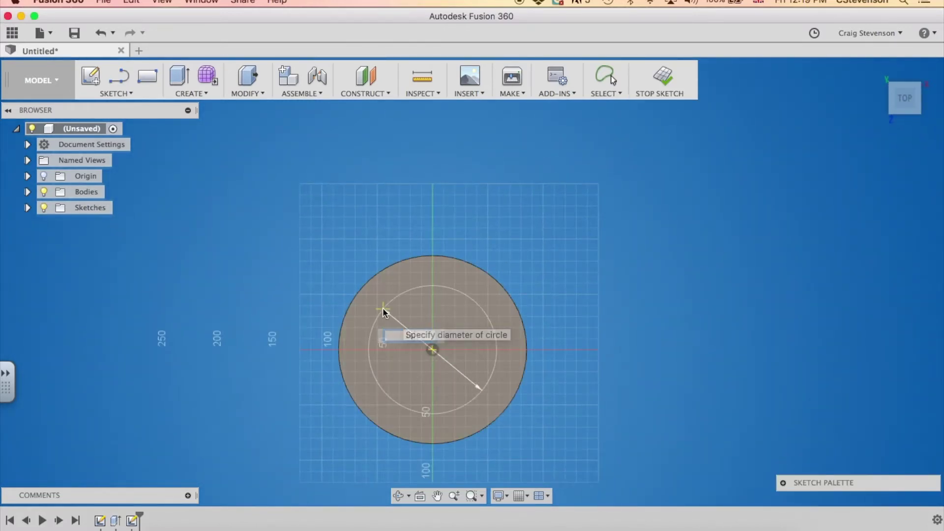
key("BackSpace")
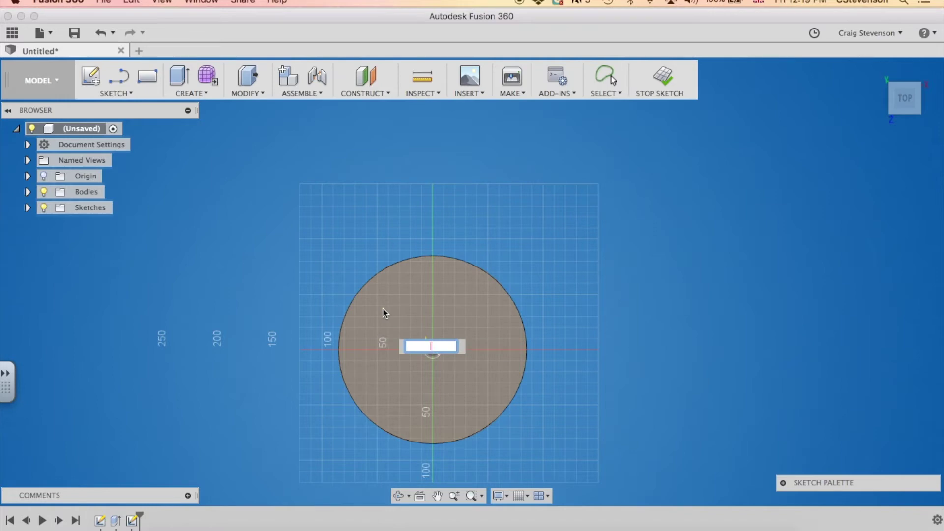
type("160")
key("Tab")
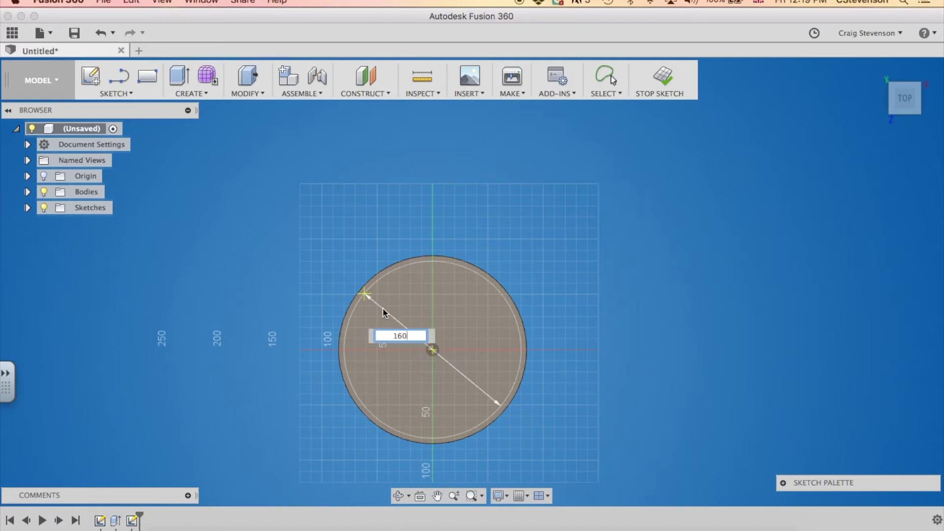
key("Return")
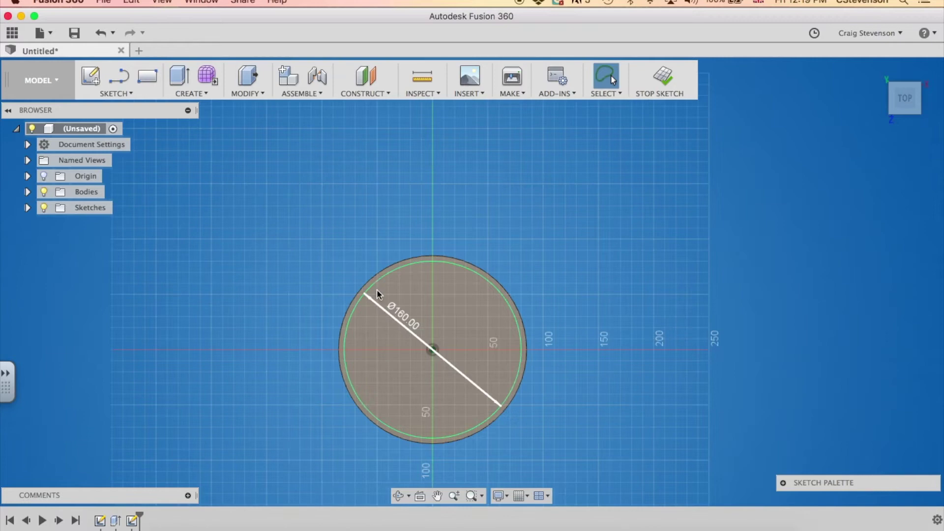
- Draw a vertical line through the centre of the 160 mm circle, from its uppermost to its lowest point
left_click(119, 78)
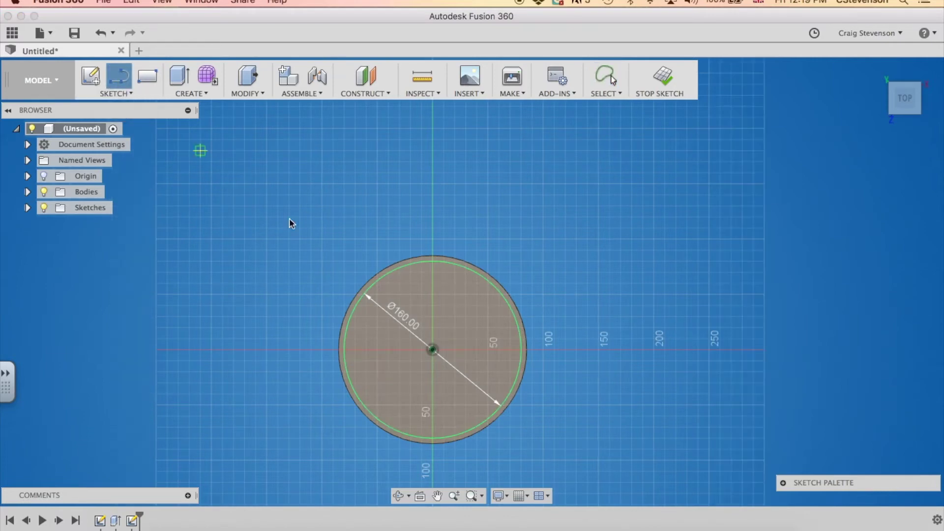
left_click(433, 264)
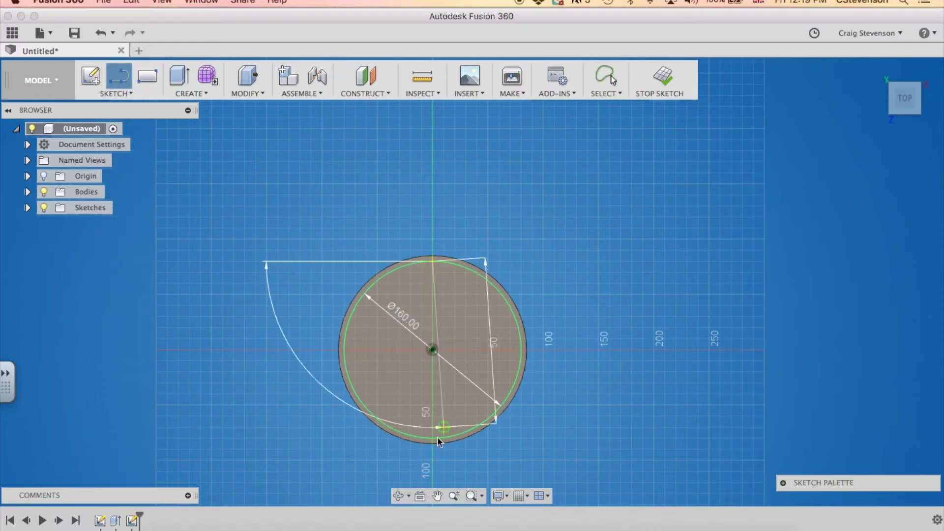
left_click(435, 439)
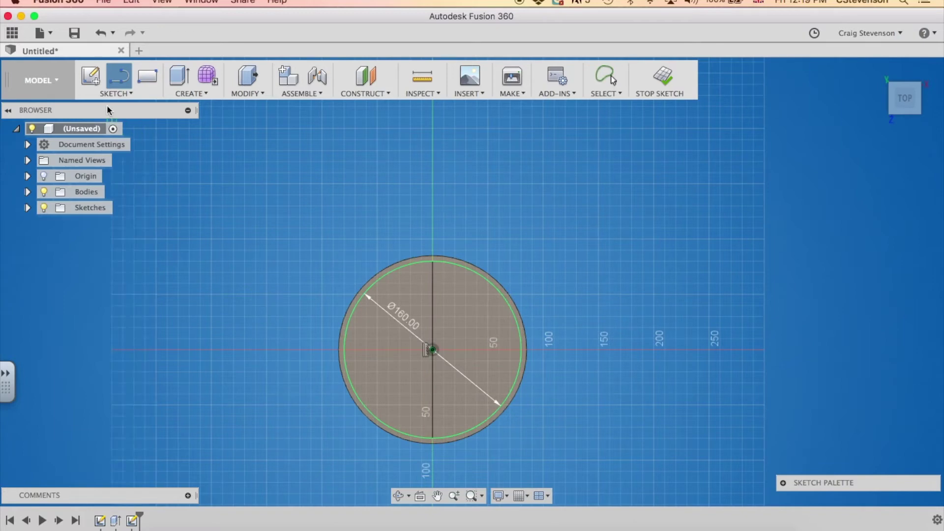
- Trim away the right half of the 160 mm circle, leaving a closed half-circle, and finish the sketch
left_click(120, 94)
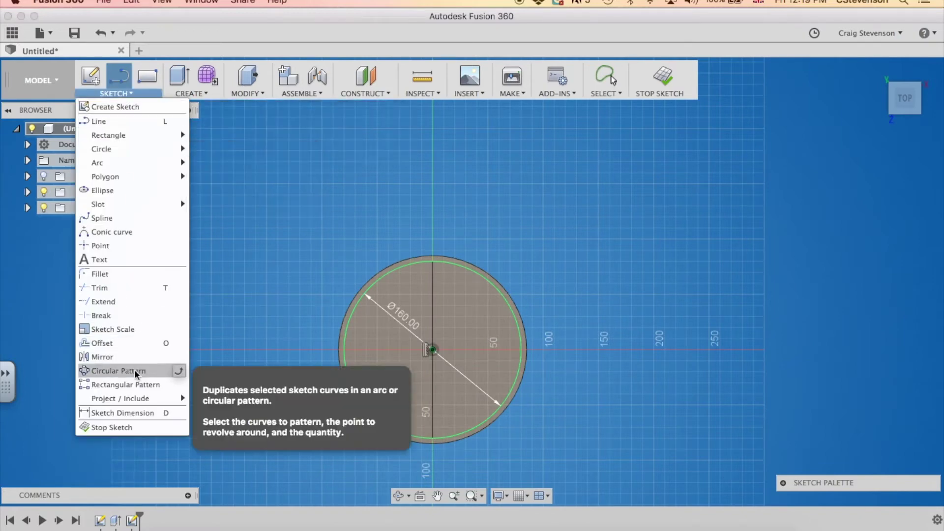
left_click(105, 289)
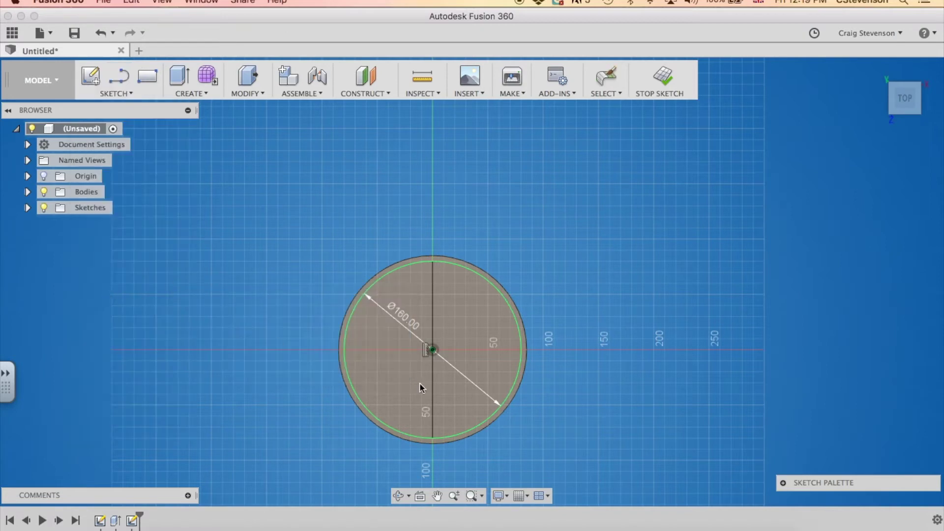
left_click(520, 371)
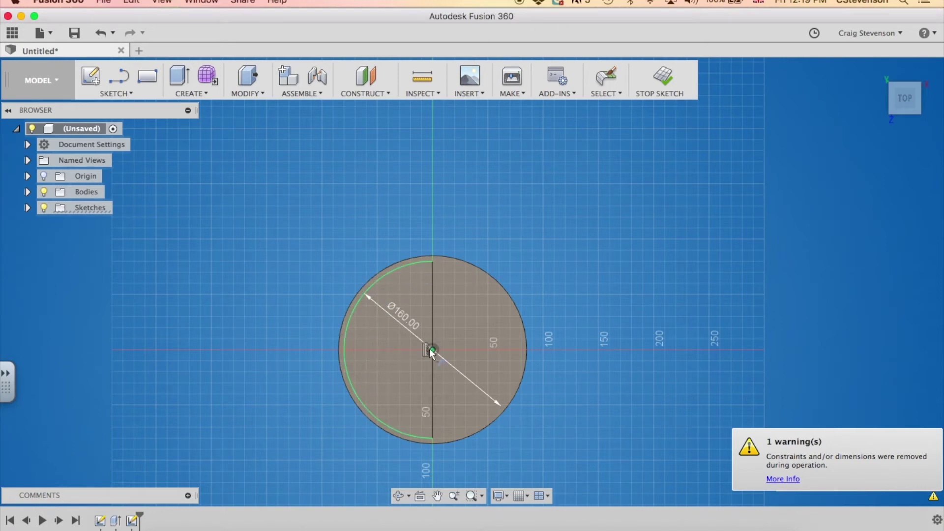
left_click(664, 78)
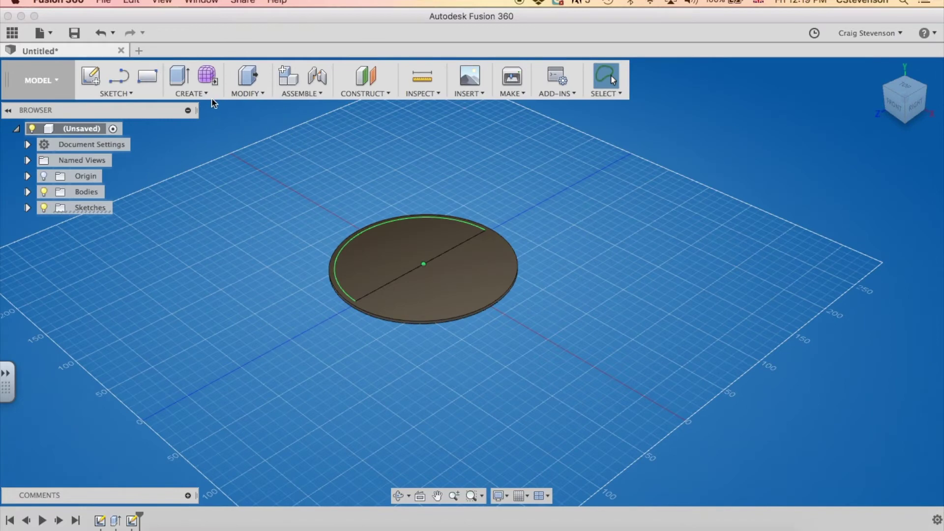
- Set up a Revolve of the half-circle profile on the disc, using its straight diameter line as the axis
left_click(195, 94)
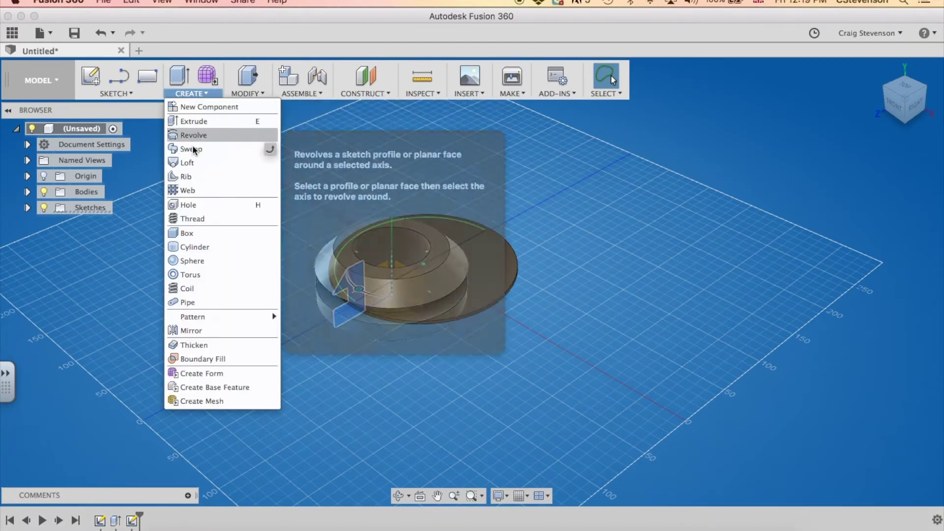
left_click(191, 140)
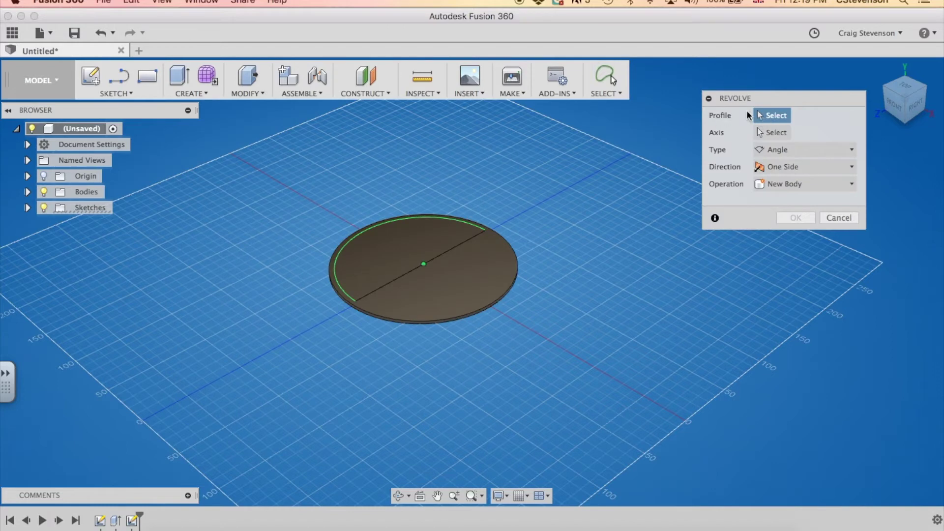
left_click(411, 241)
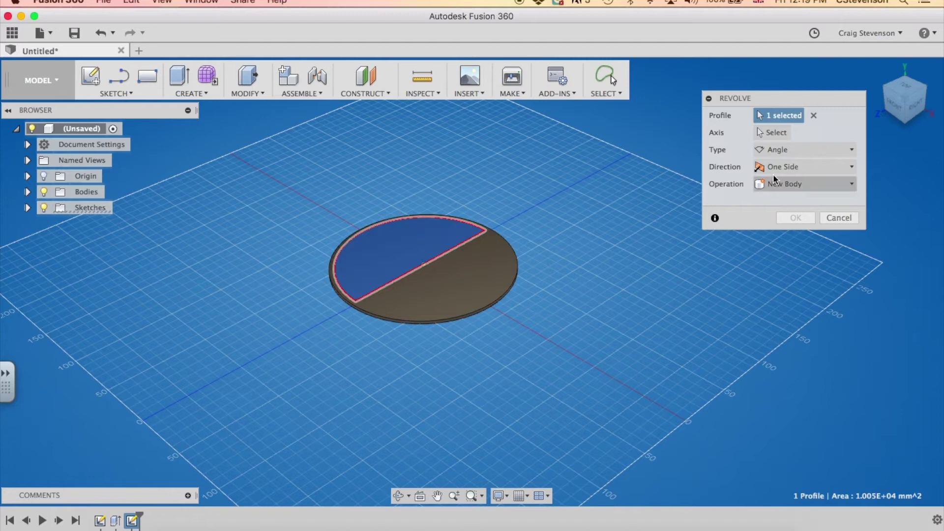
left_click(776, 133)
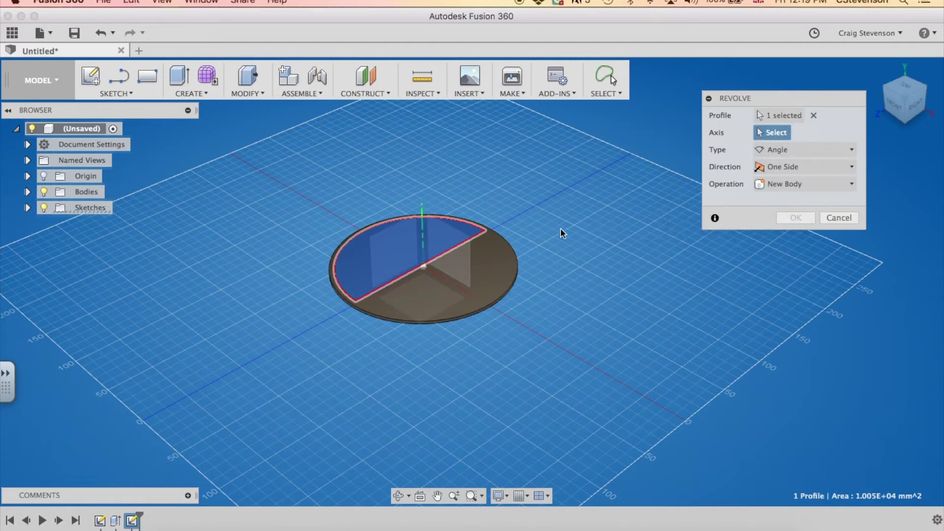
left_click(477, 242)
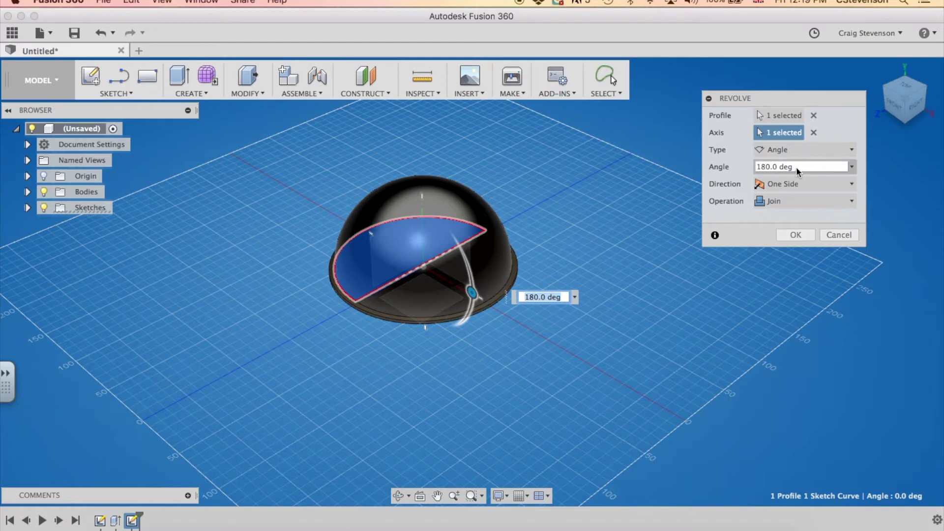
- Try the half-circle's revolve at angles of 260 and 360 degrees
left_click_drag(797, 170, 747, 172)
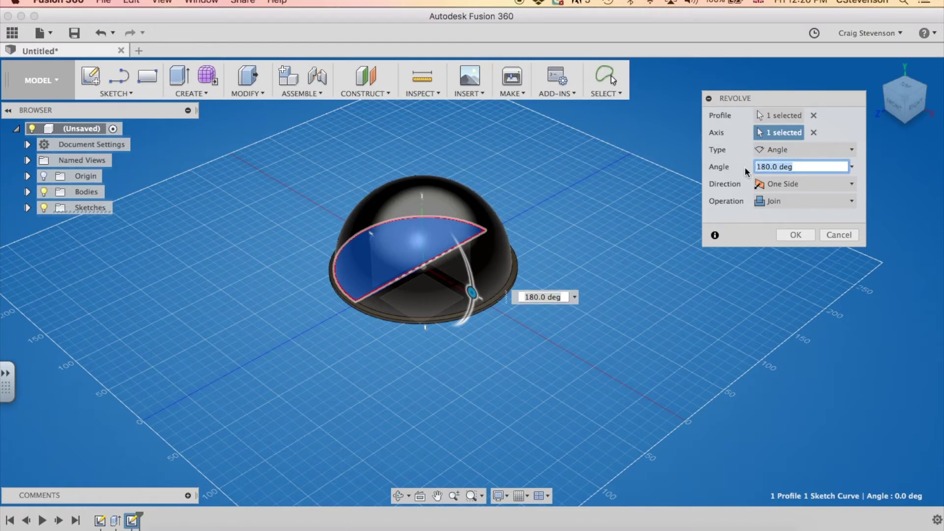
key("BackSpace")
type("2")
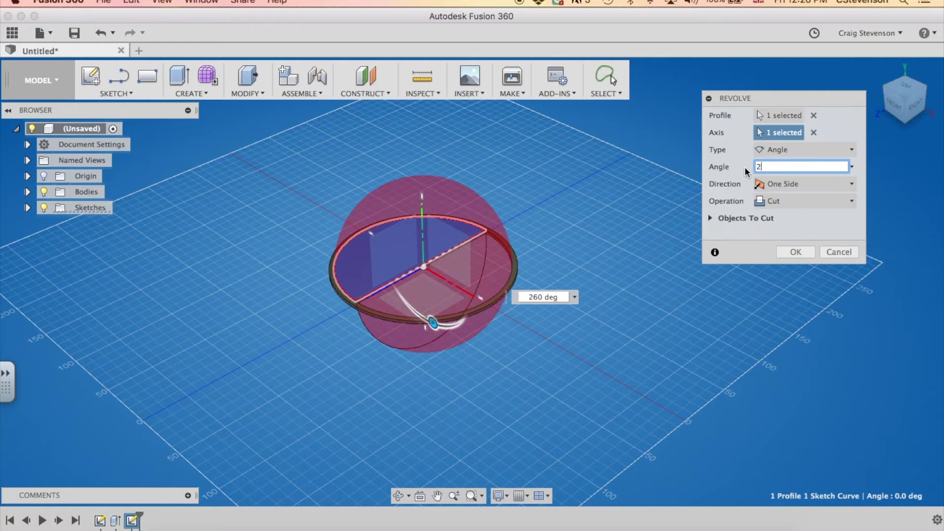
key("BackSpace")
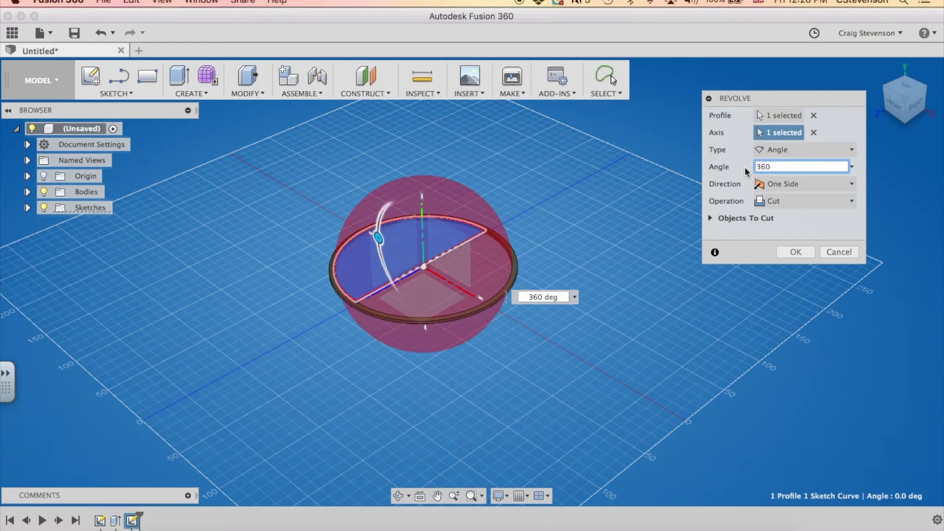
- Set the revolve angle to 180 degrees and complete it as a Join, forming the dome on the disc
key("BackSpace")
key("BackSpace")
key("BackSpace")
type("180")
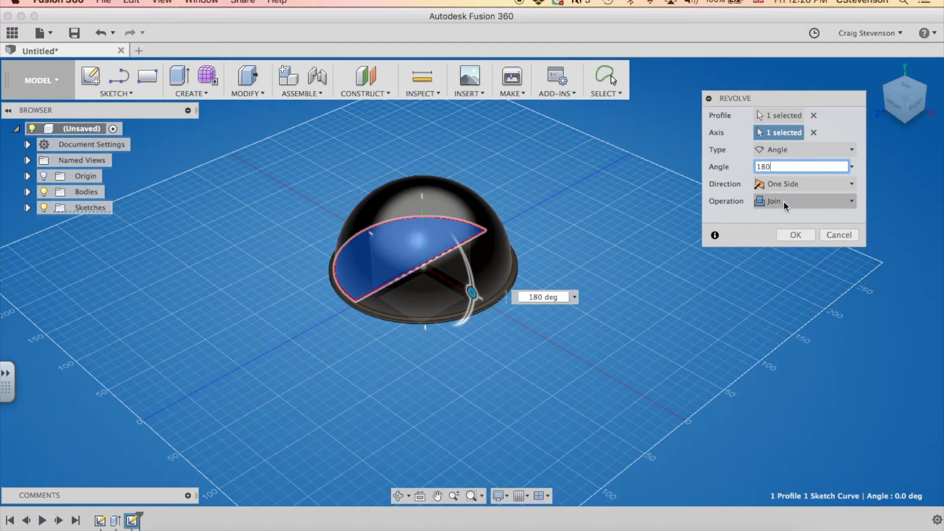
left_click(795, 236)
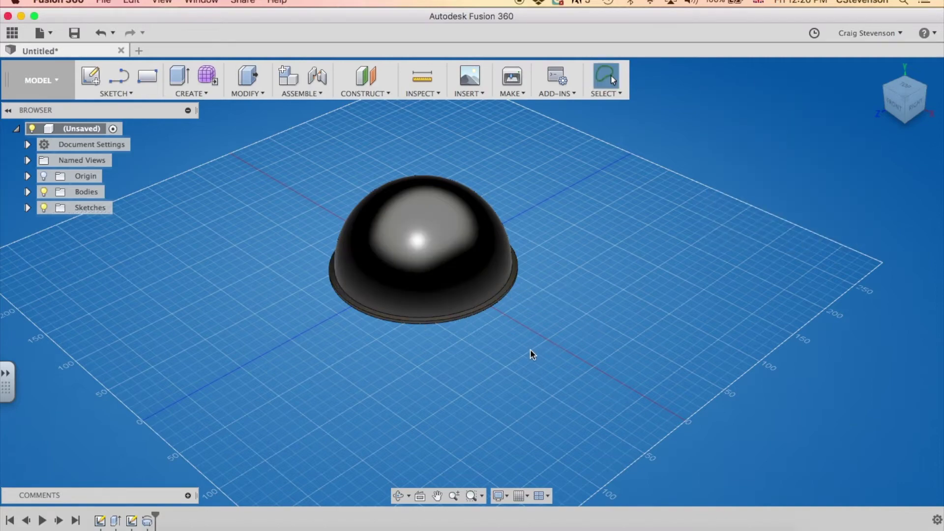
- Shell the body with a 3 mm inside thickness, removing the flat underside face of the disc
middle_click_drag(500, 340, 464, 252, "shift")
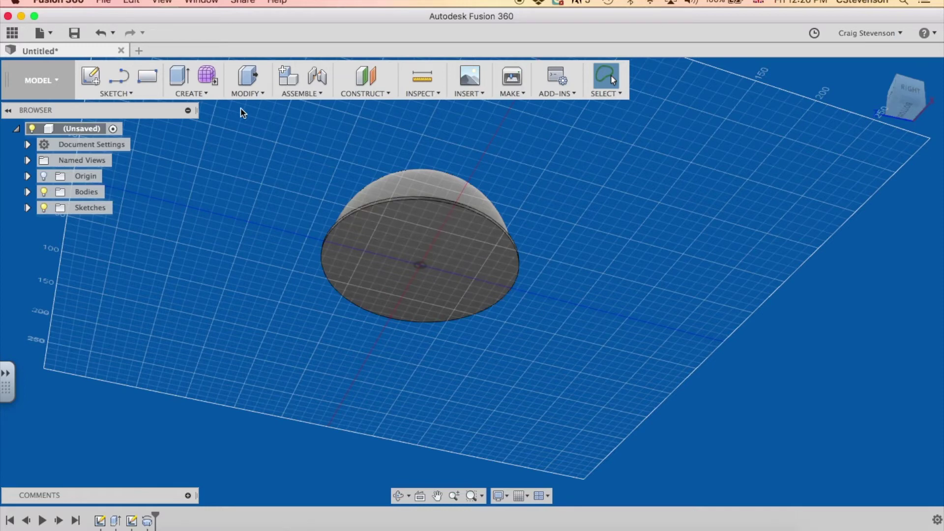
left_click(244, 93)
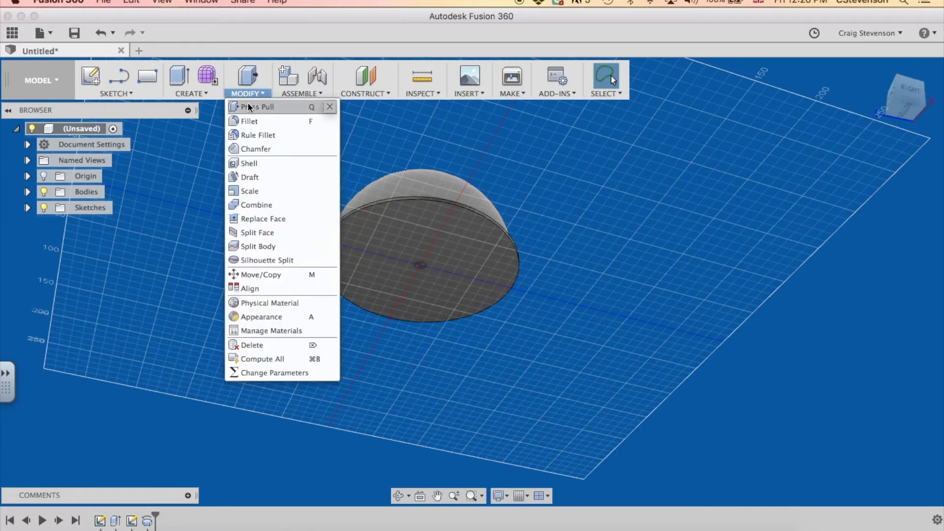
left_click(246, 164)
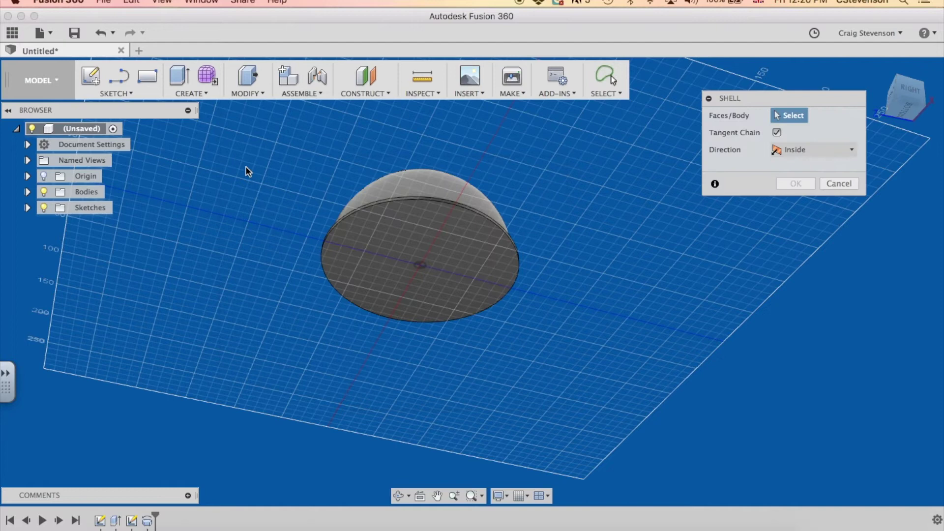
left_click(408, 249)
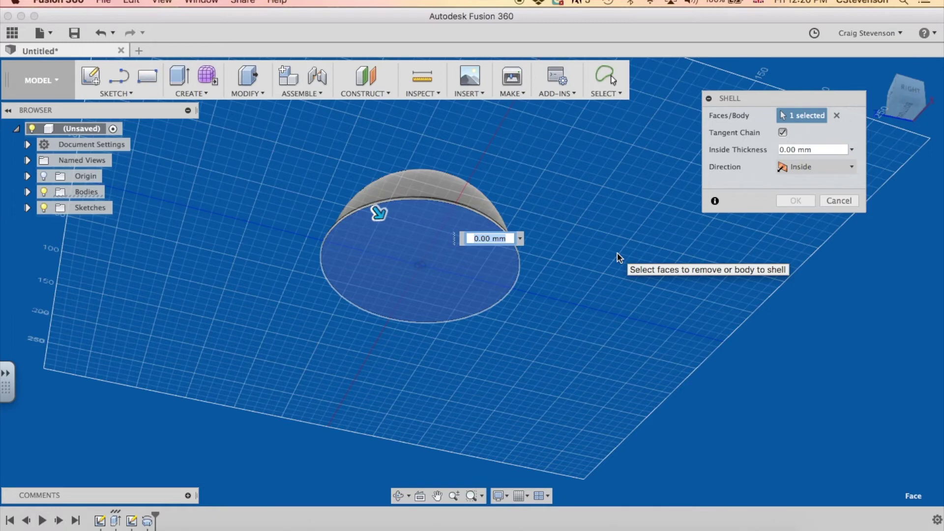
type("3")
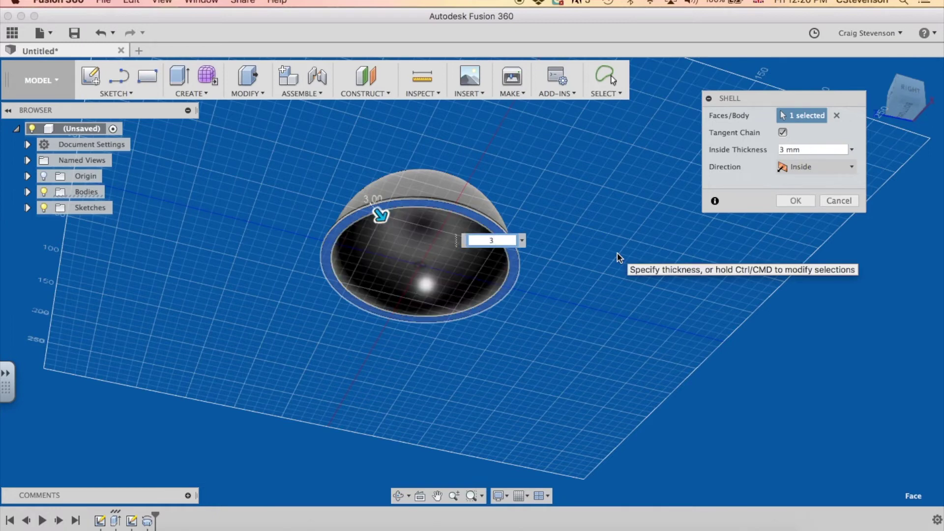
key("Return")
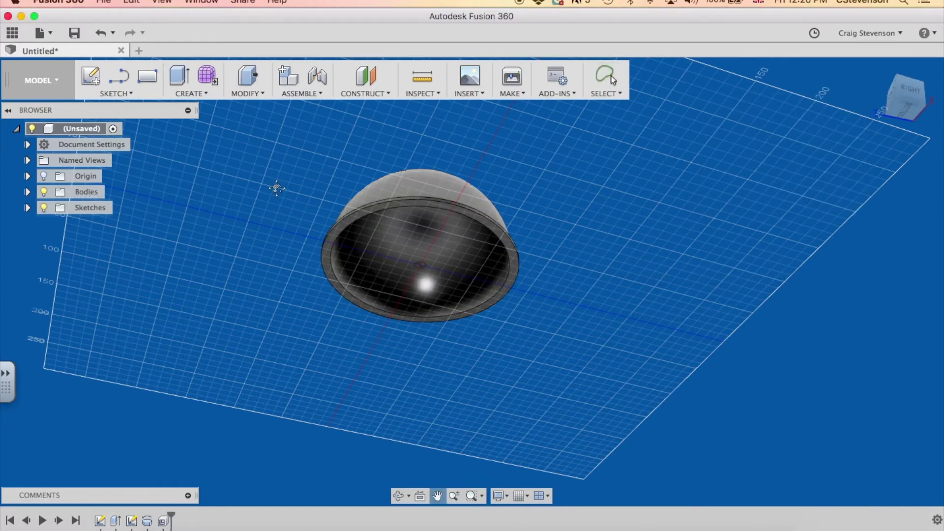
- Apply the transparent plastic appearance Acrylic (Clear) to the whole dome body and check its rim up close
mouse_move(276, 186)
middle_mouse_down()
mouse_move(328, 315)
mouse_move(312, 333)
mouse_move(281, 318)
mouse_move(255, 325)
middle_mouse_up()
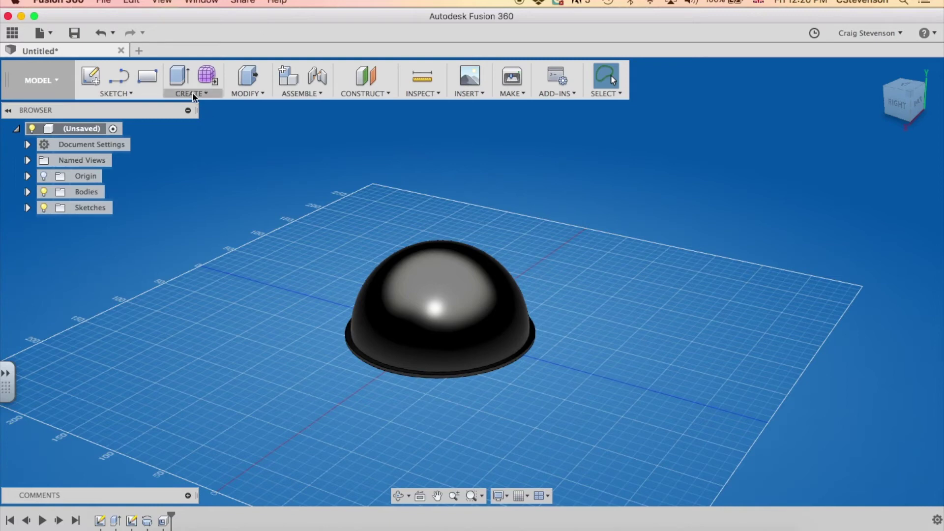
left_click(258, 93)
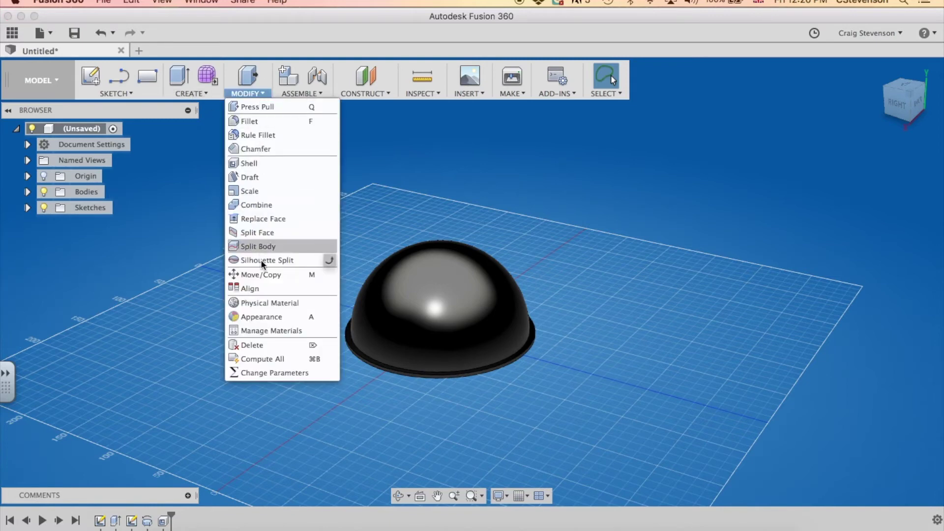
left_click(261, 314)
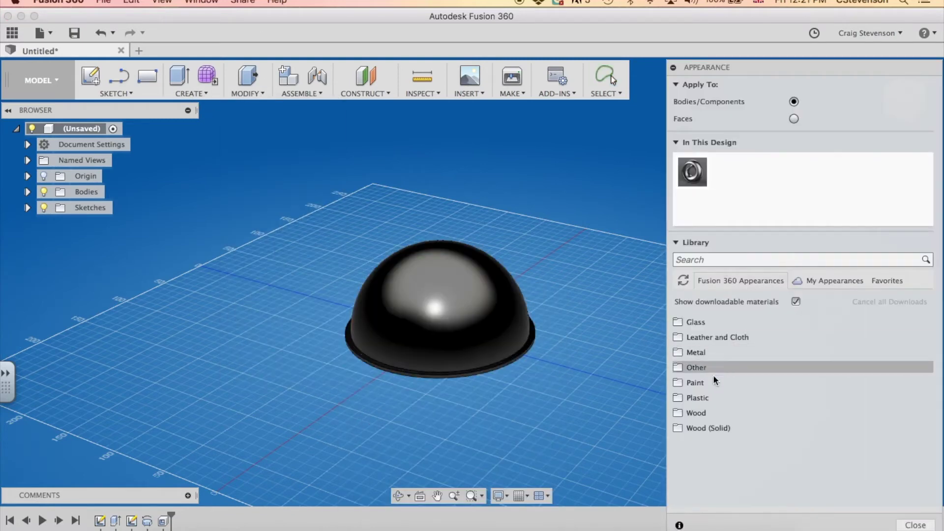
left_click(691, 402)
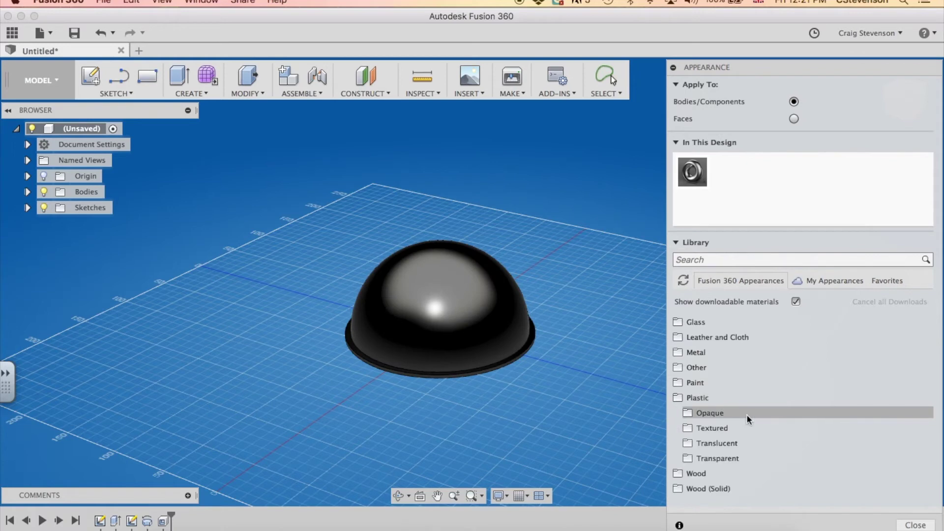
left_click(717, 459)
left_click_drag(764, 485, 455, 303)
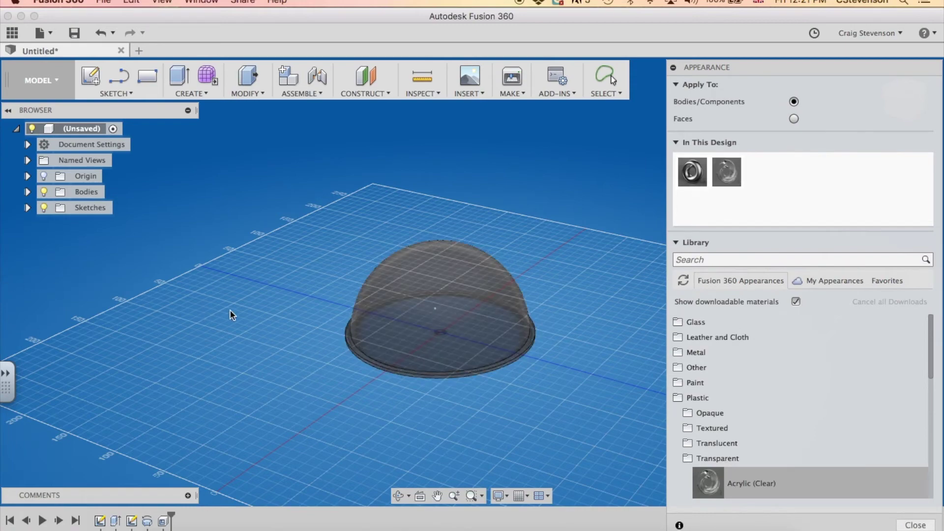
mouse_move(262, 294)
middle_mouse_down("shift")
mouse_move(249, 253)
mouse_move(267, 261)
mouse_move(262, 276)
middle_mouse_up("shift")
scroll(367, 362, "up", 6)
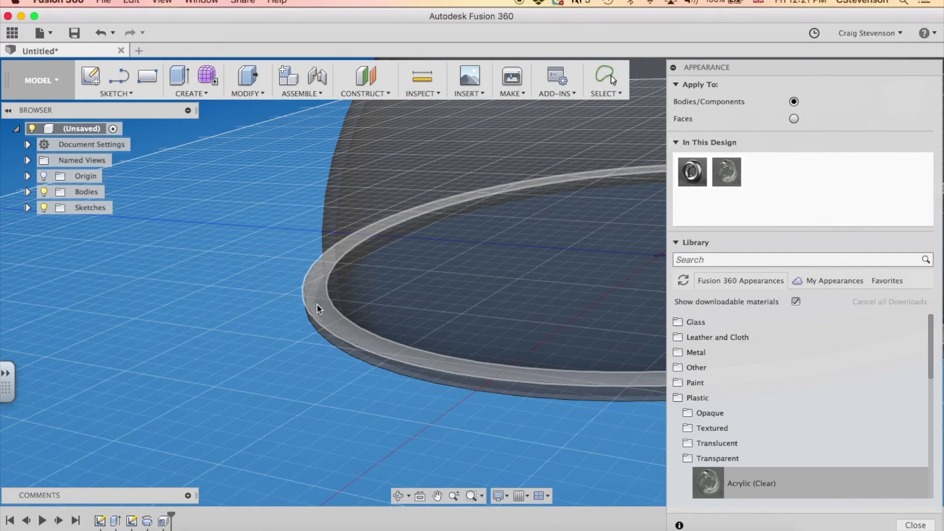
scroll(254, 299, "down", 10)
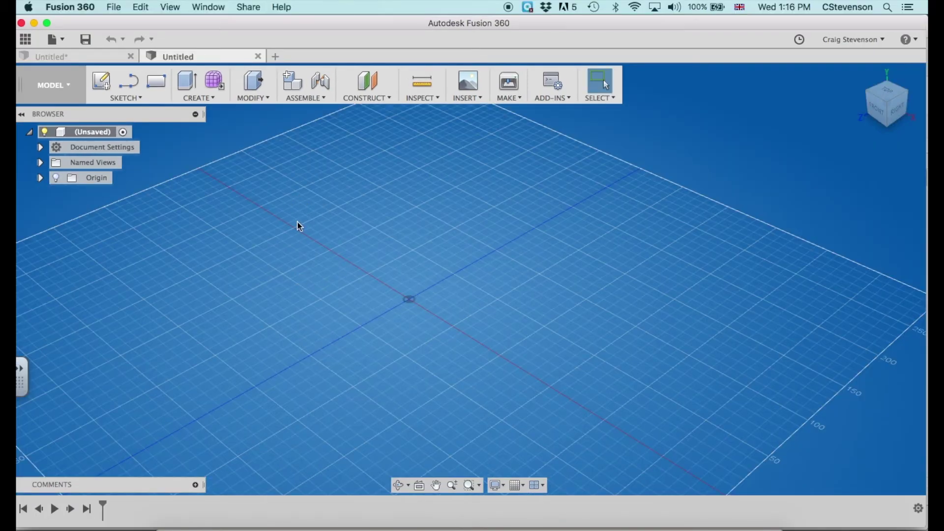
- In the new empty design, sketch a 160 mm diameter circle centred on the origin on the front plane
left_click(122, 98)
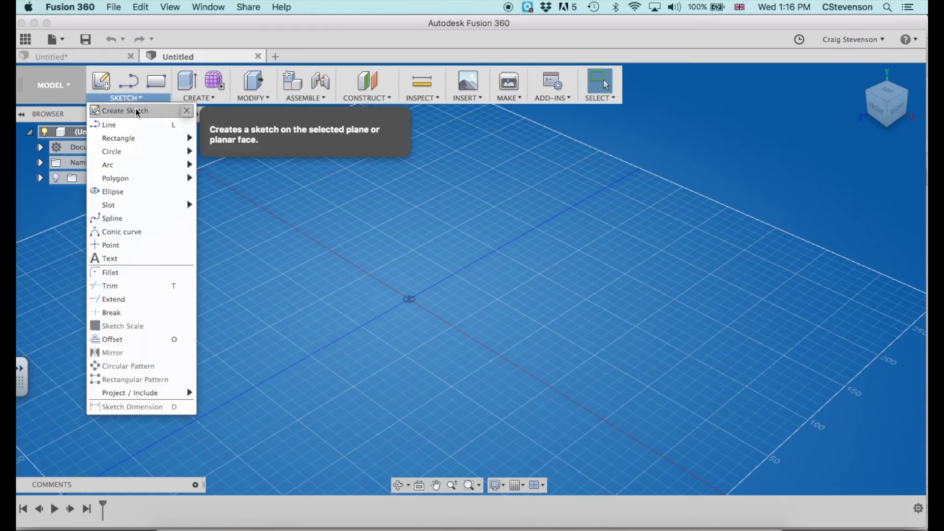
mouse_move(168, 151)
left_click(211, 154)
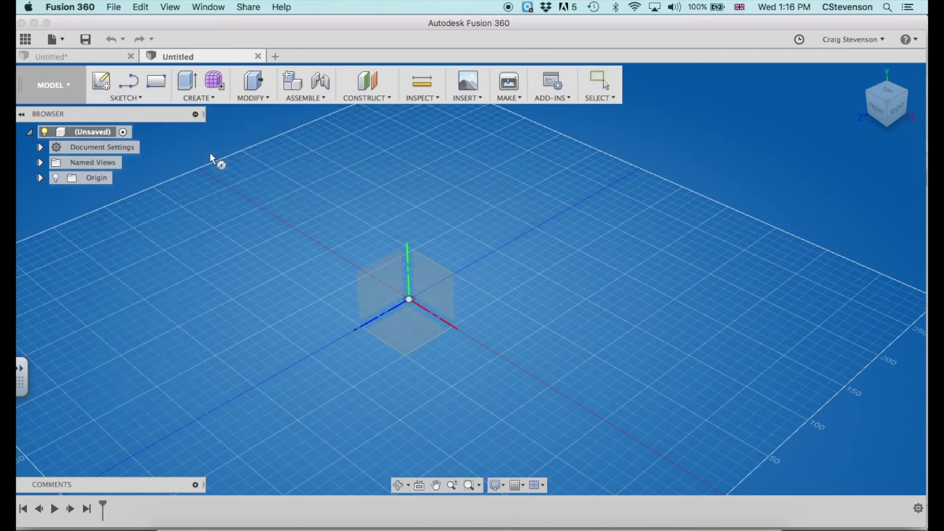
left_click(431, 298)
left_click(439, 305)
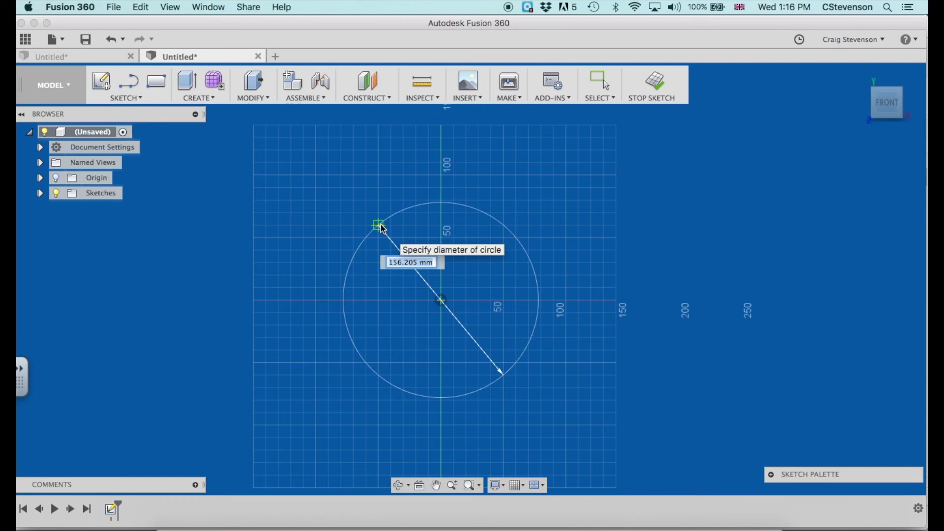
type("16")
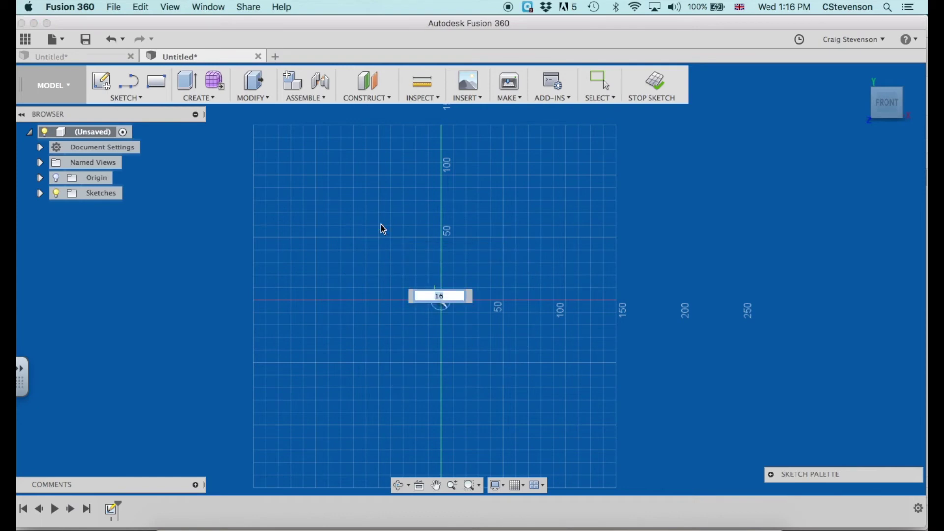
key("BackSpace")
type("60")
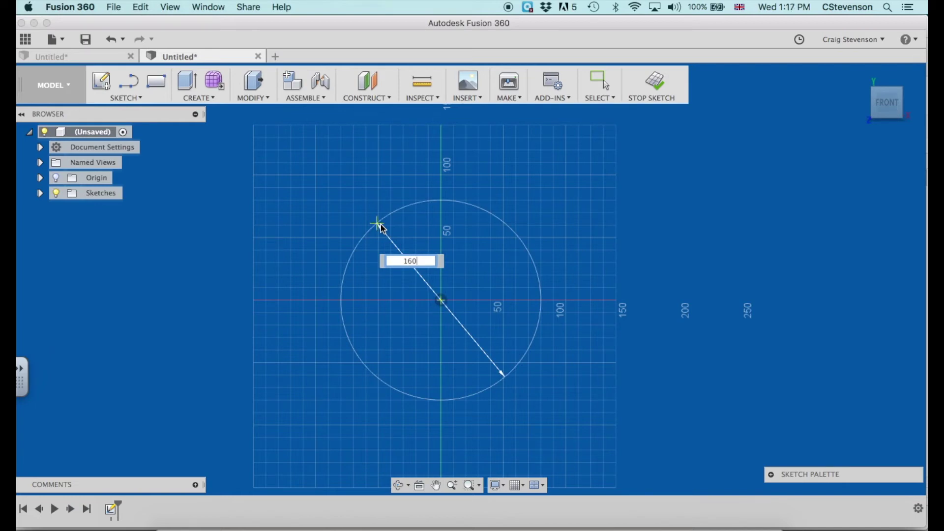
key("Tab")
key("Return")
key("Escape")
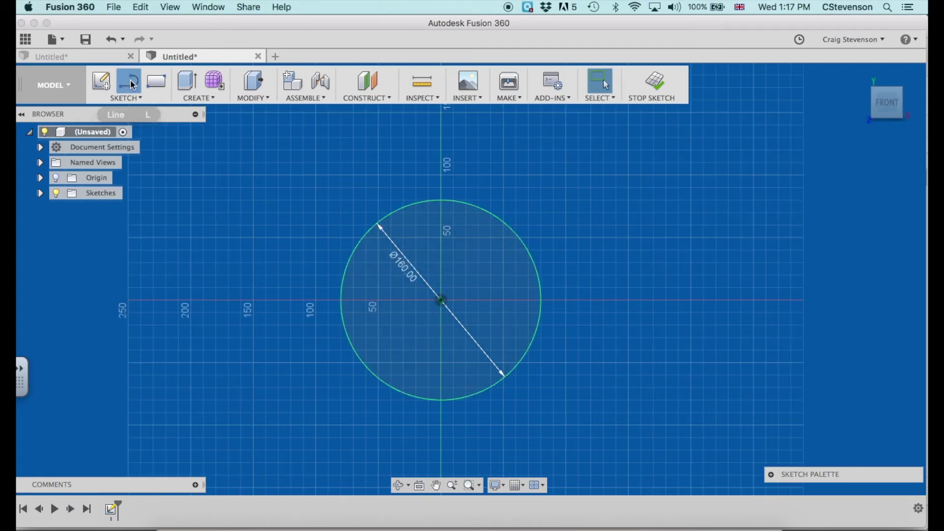
- Draw a horizontal line across the circle's full diameter and a vertical line from its uppermost point to its centre
left_click(133, 84)
left_click(340, 300)
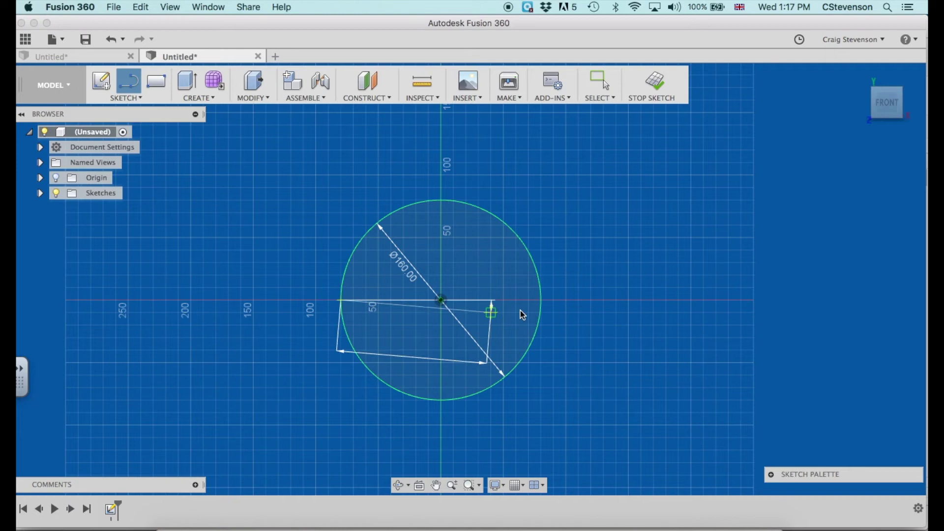
double_click(542, 301)
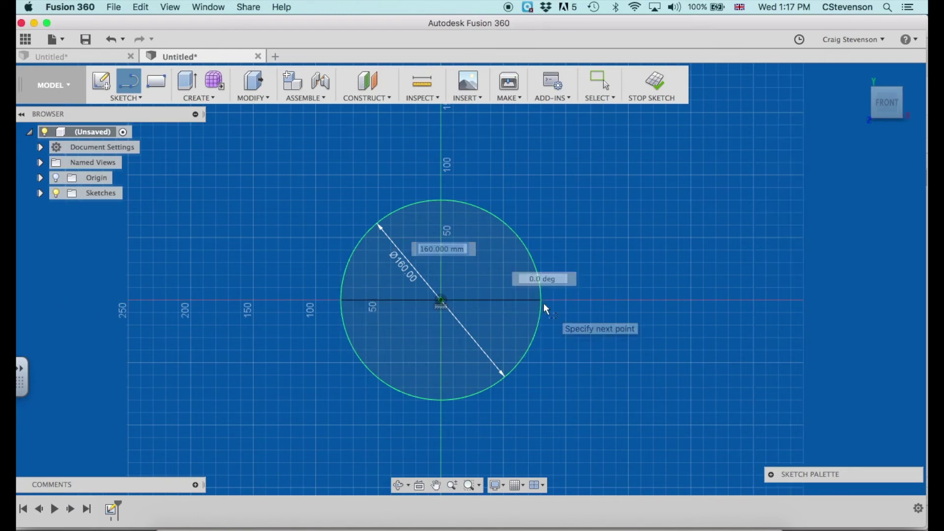
left_click(441, 201)
double_click(441, 300)
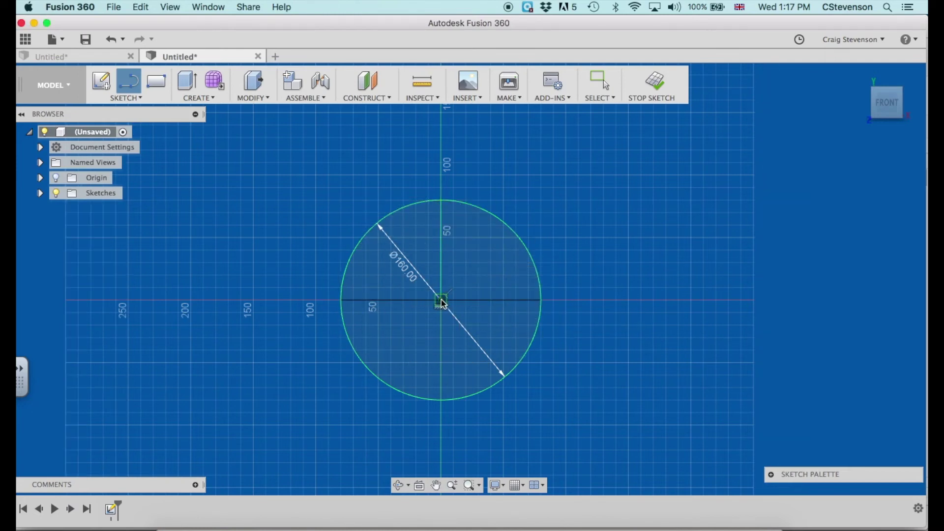
- Trim away the circle's lower half, its upper-left arc and the left half of the horizontal line, leaving a closed quarter-circle
left_click(144, 99)
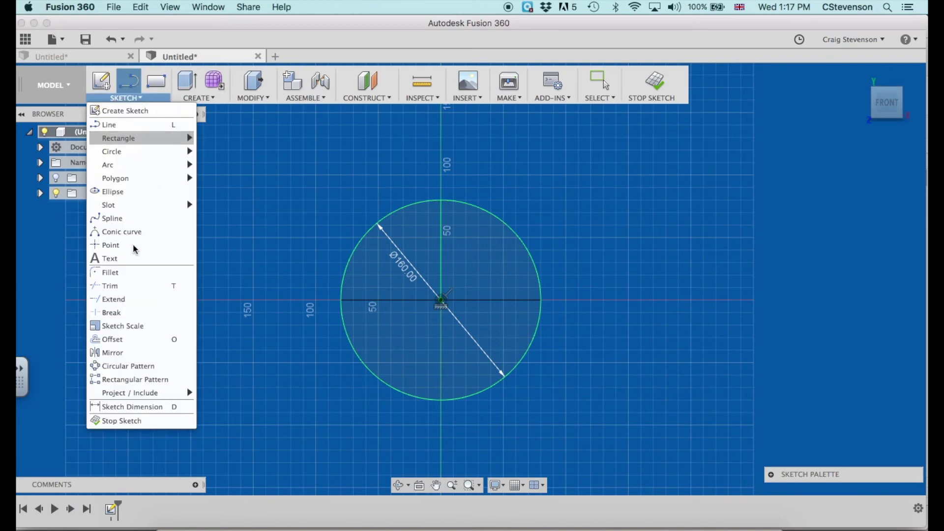
left_click(128, 300)
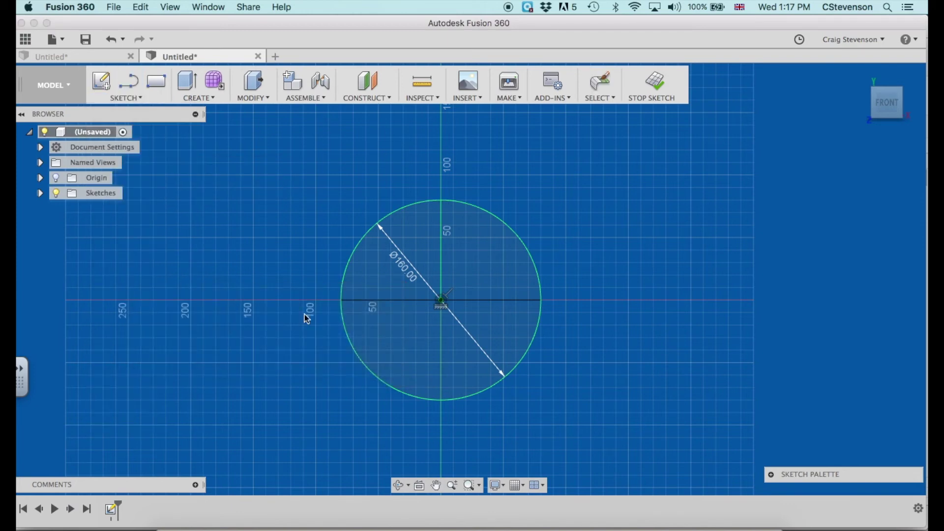
left_click(347, 332)
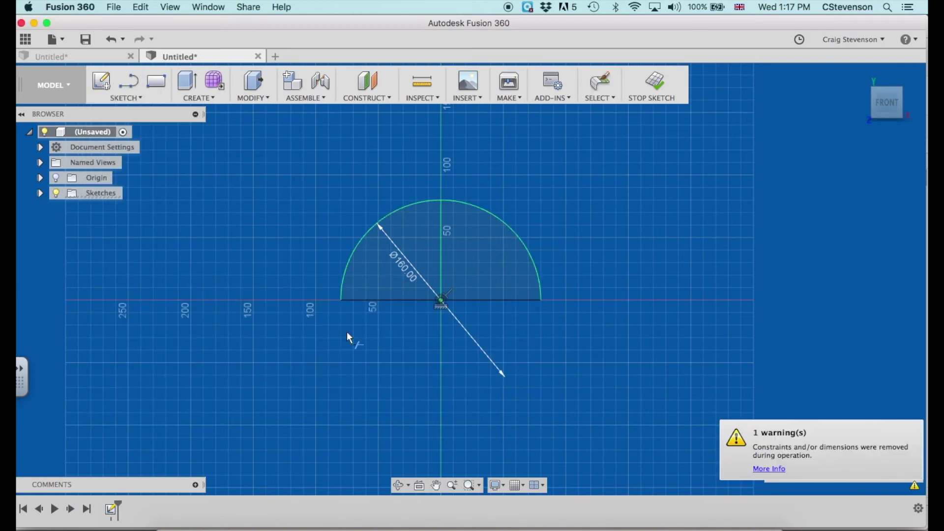
left_click(381, 301)
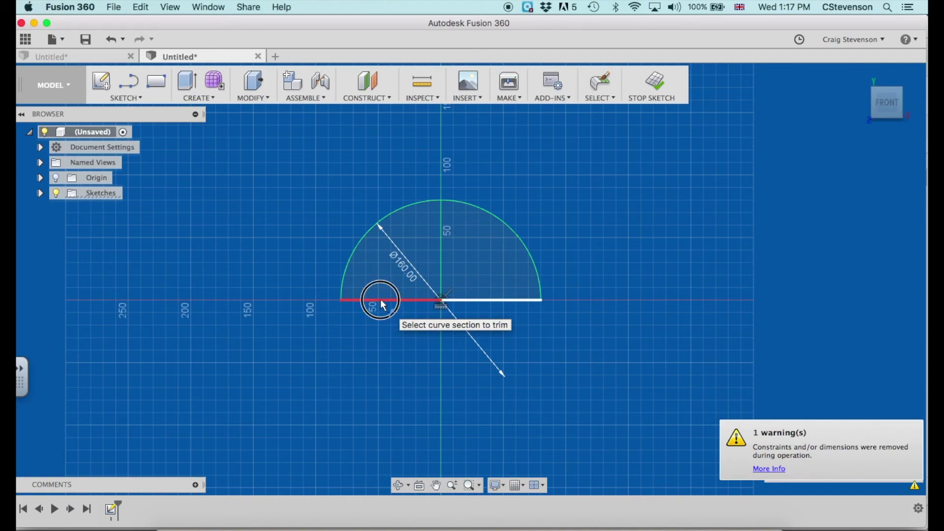
left_click(364, 242)
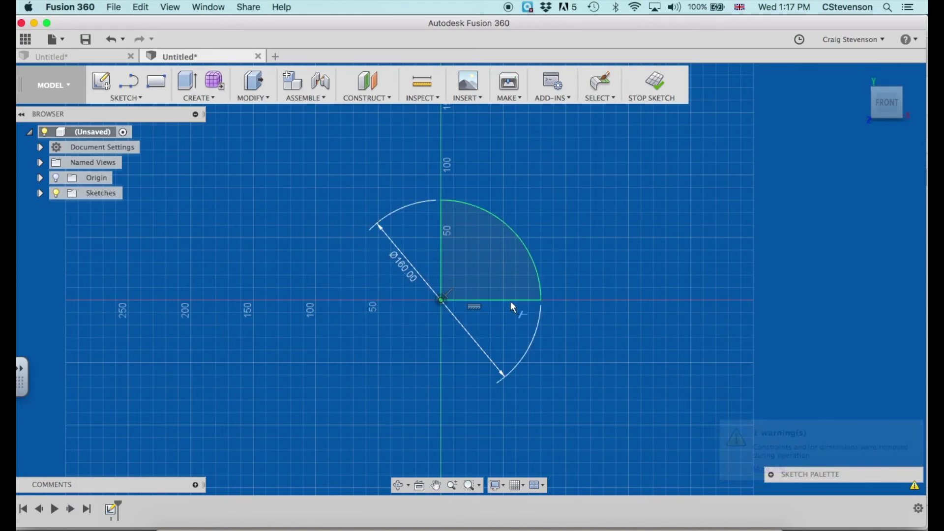
- Offset only the quarter-circle's arc 3 mm inward, with chain selection off
scroll(512, 267, "up", 5)
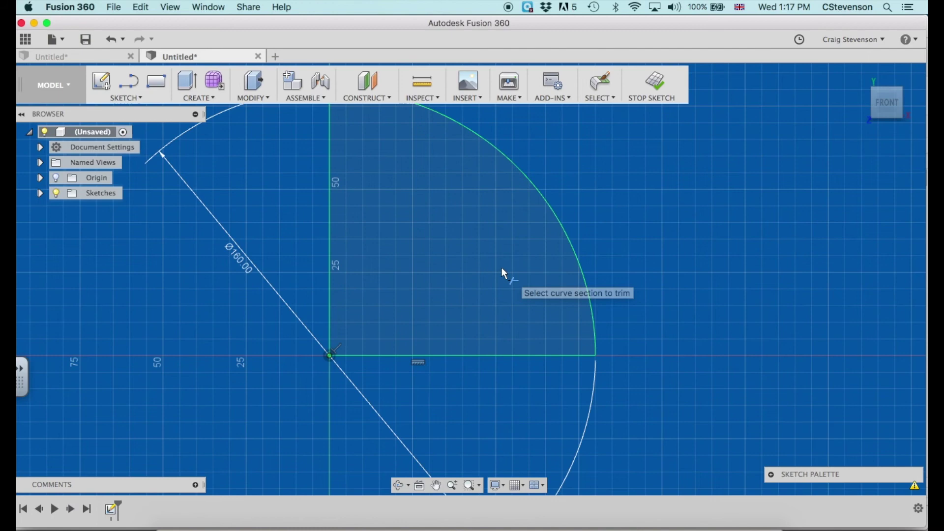
scroll(479, 269, "down", 3)
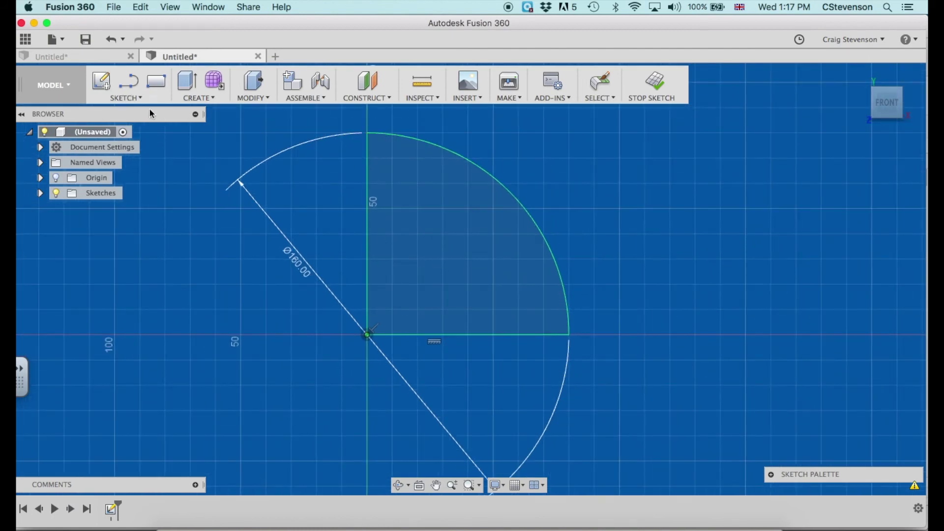
left_click(136, 101)
mouse_move(116, 165)
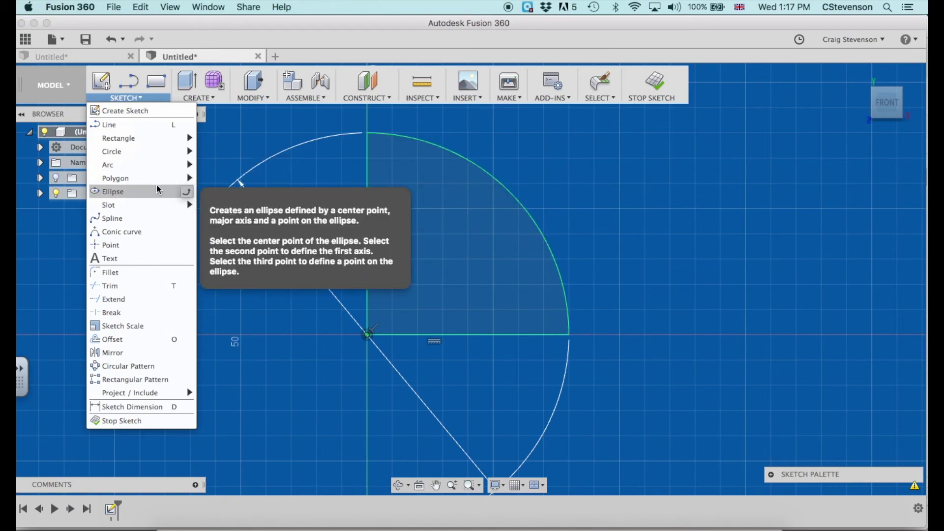
mouse_move(153, 181)
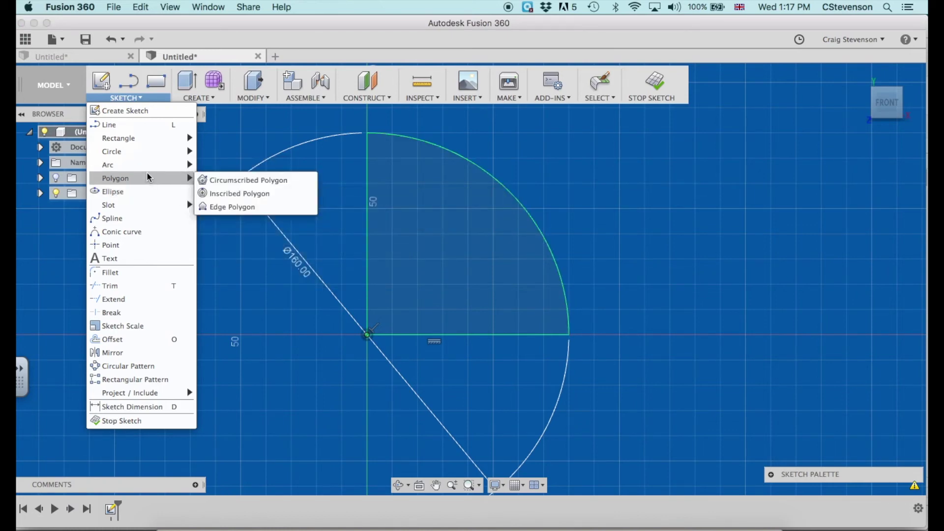
left_click(128, 340)
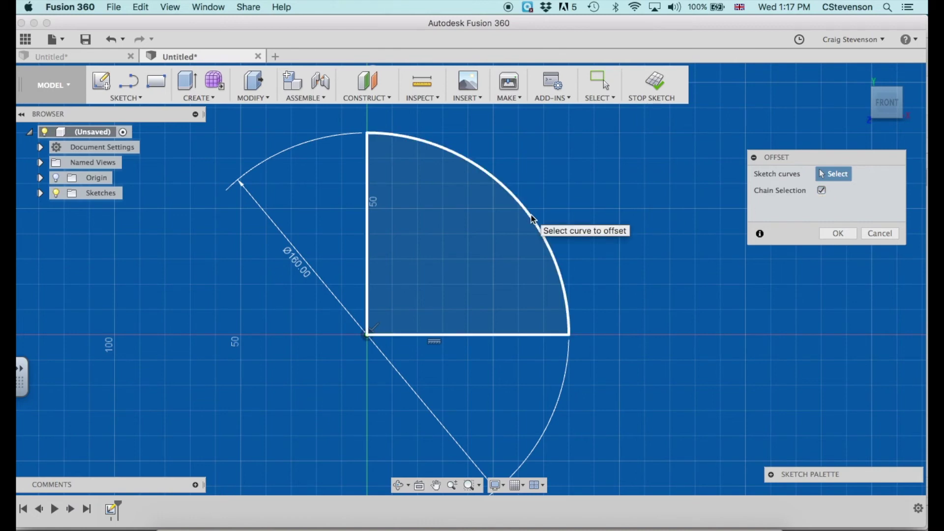
left_click(514, 196)
left_click_drag(503, 198, 503, 202)
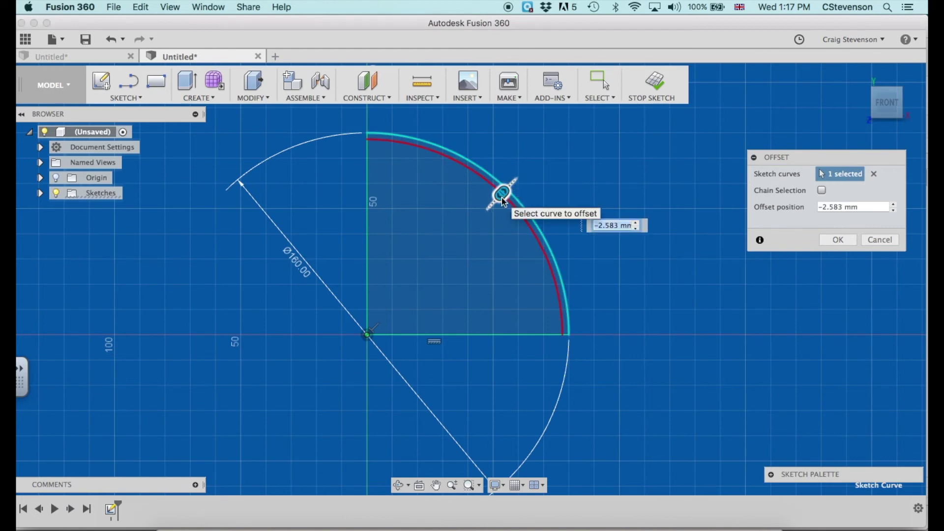
type("-3")
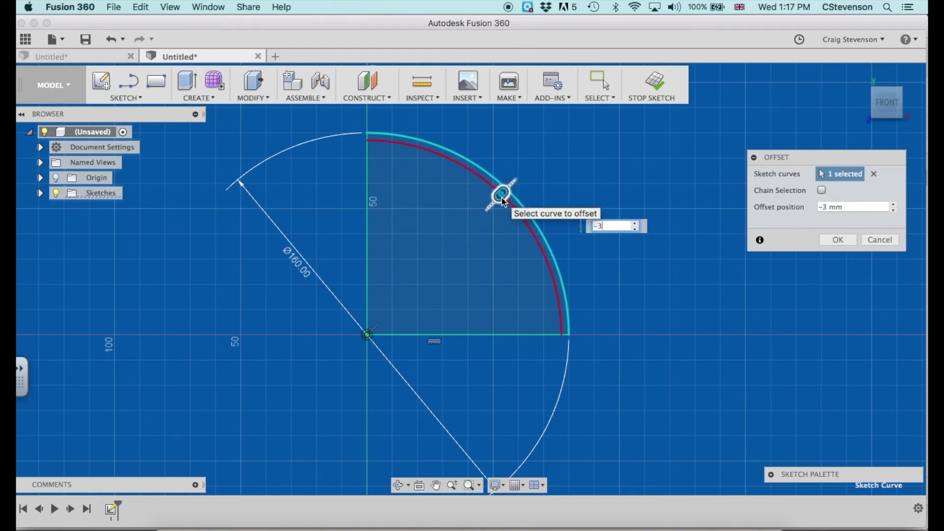
key("Return")
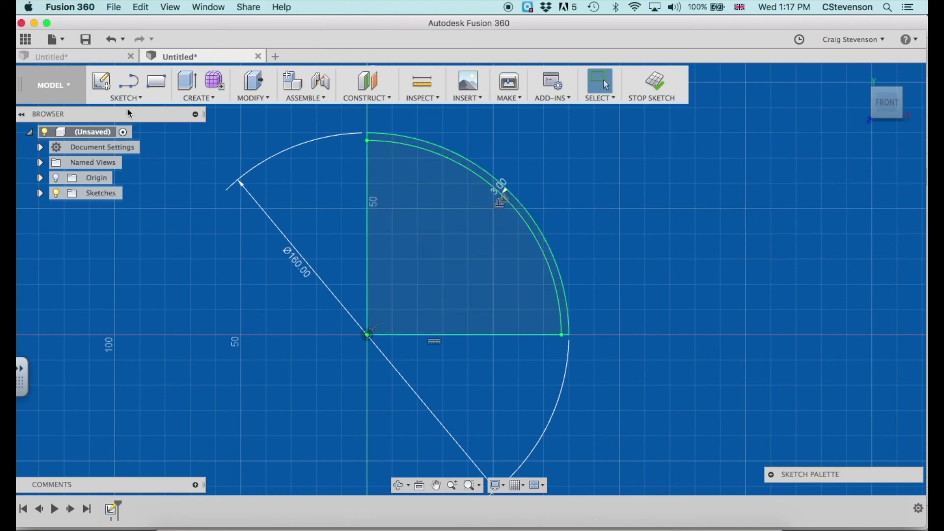
- Draw a 10 mm horizontal line outward from the inner arc's lower end, followed by a 3 mm vertical line upward
key("t")
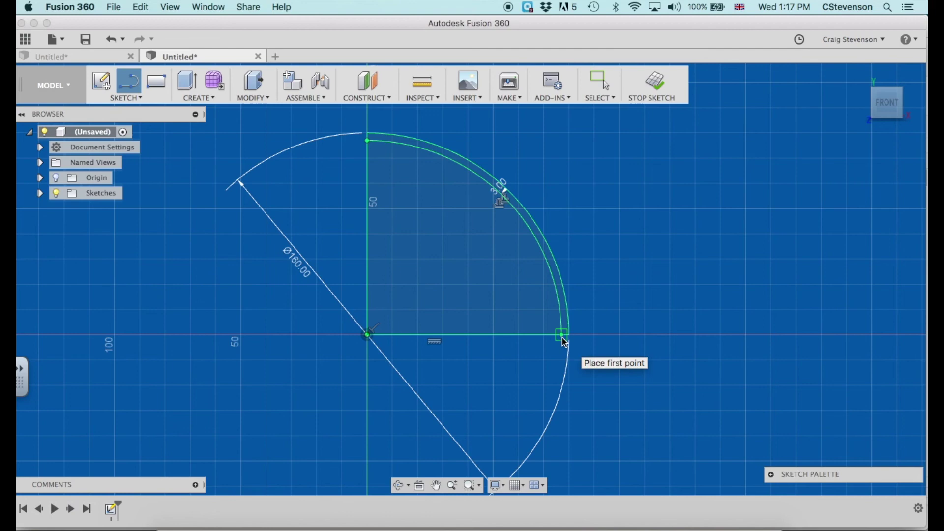
left_click(563, 336)
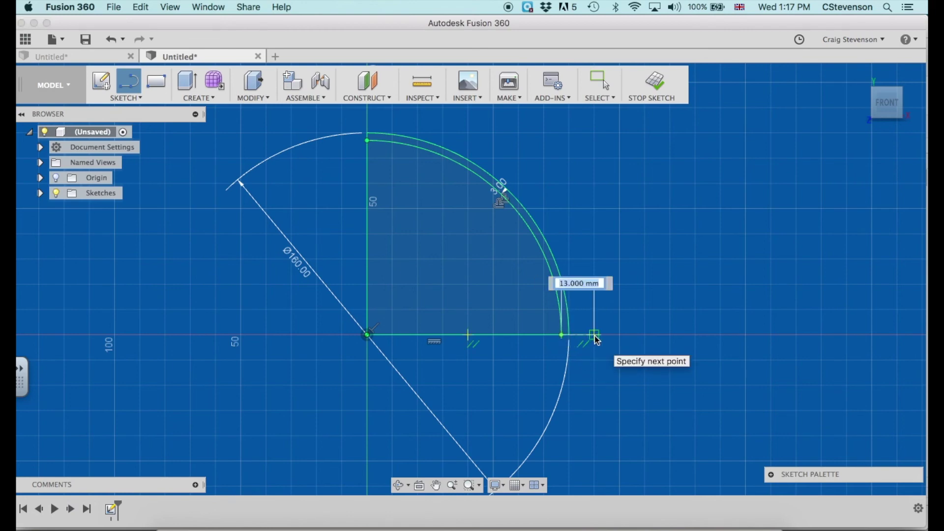
type("10")
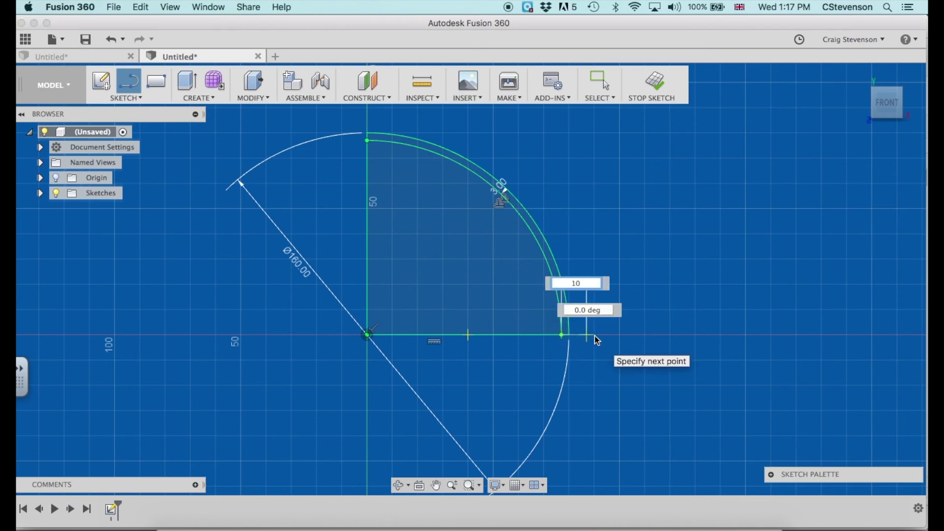
key("Return")
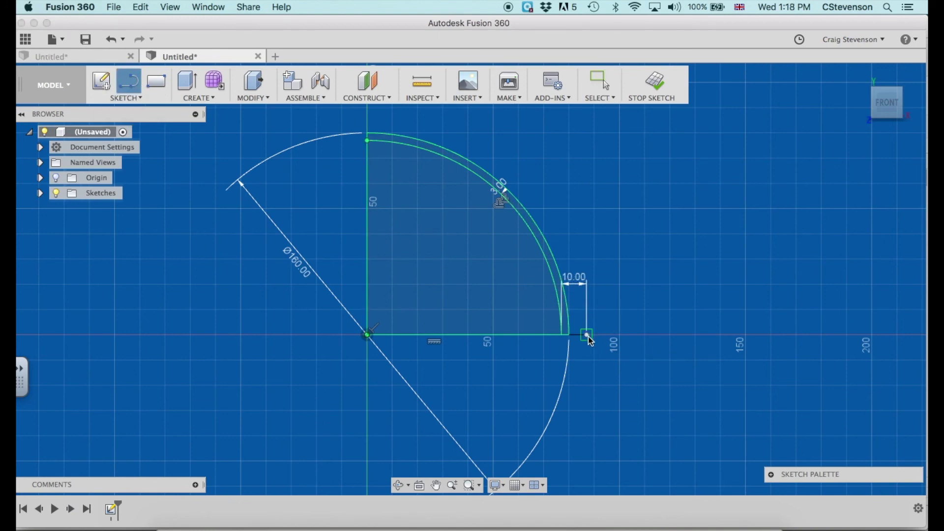
left_click(589, 332)
type("3")
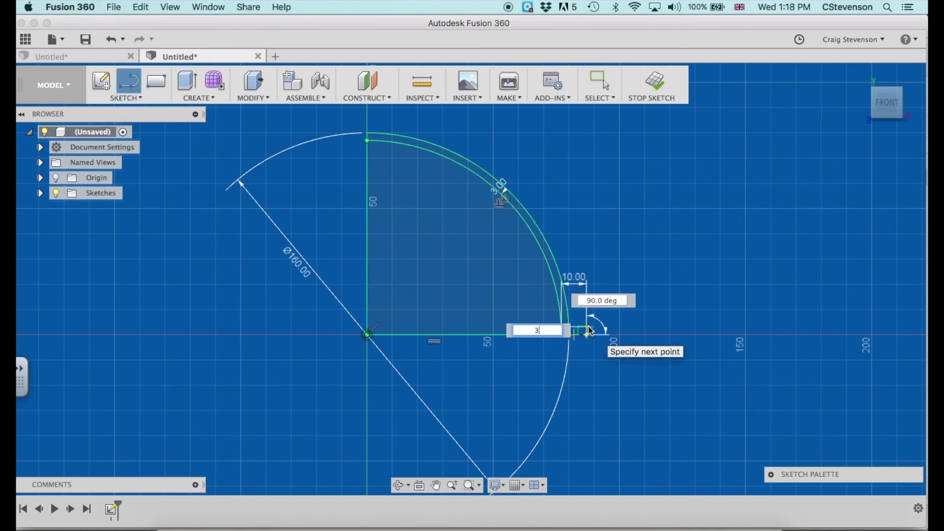
key("Return")
key("Escape")
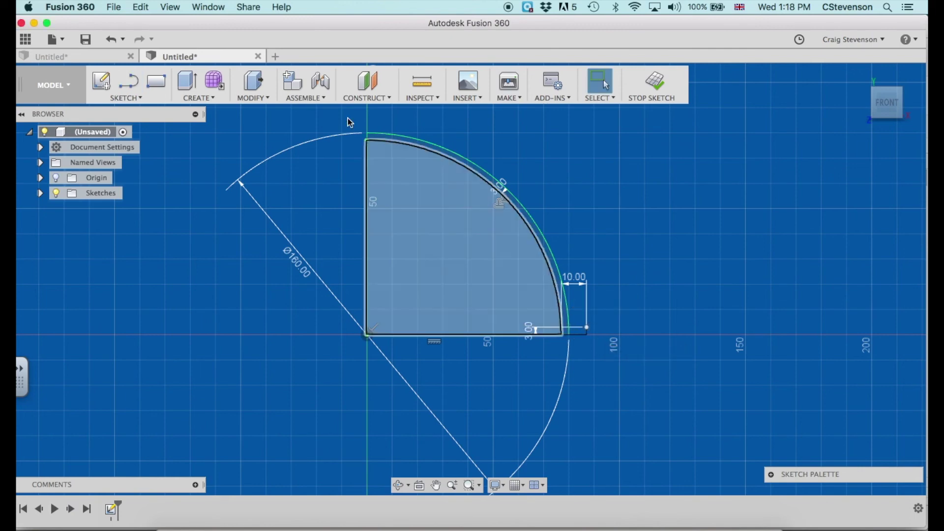
- Close the rim profile with a horizontal line from the short vertical line's upper end back to the inner arc, and finish the sketch
key("l")
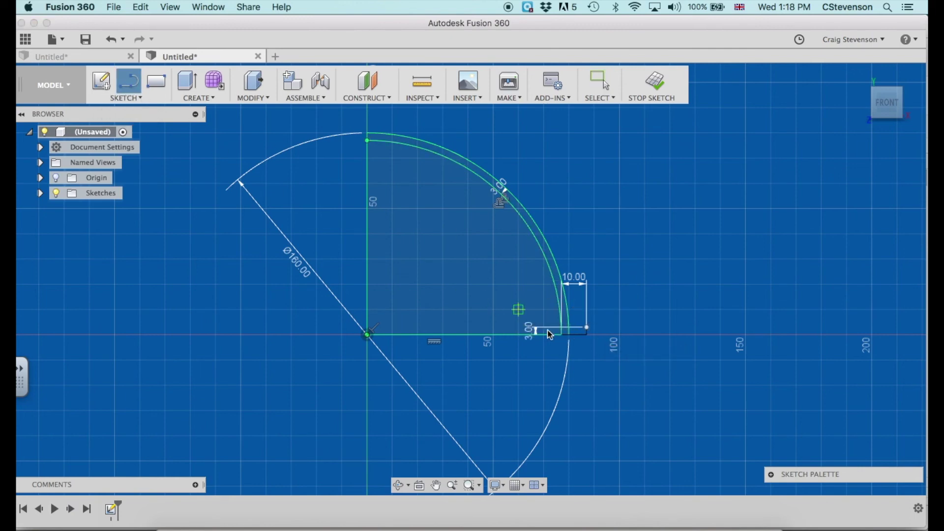
left_click(587, 328)
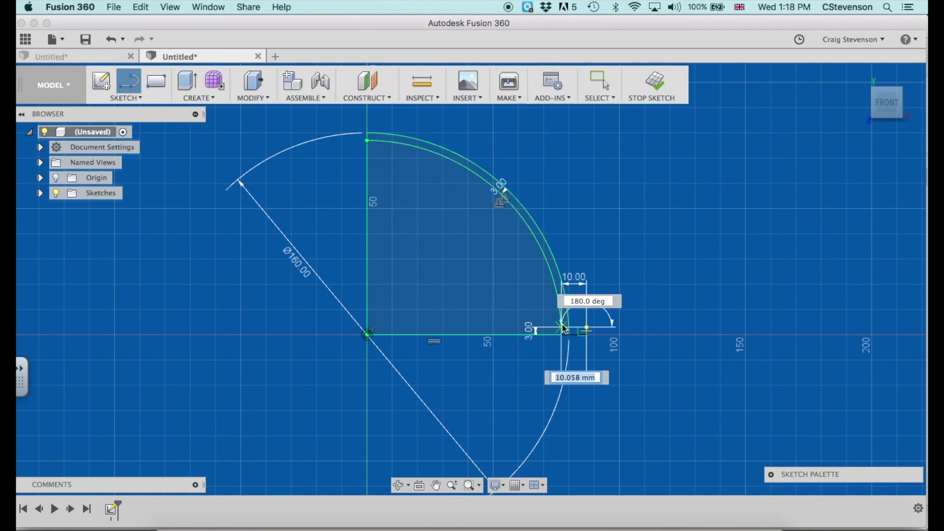
left_click(564, 329)
left_click(658, 85)
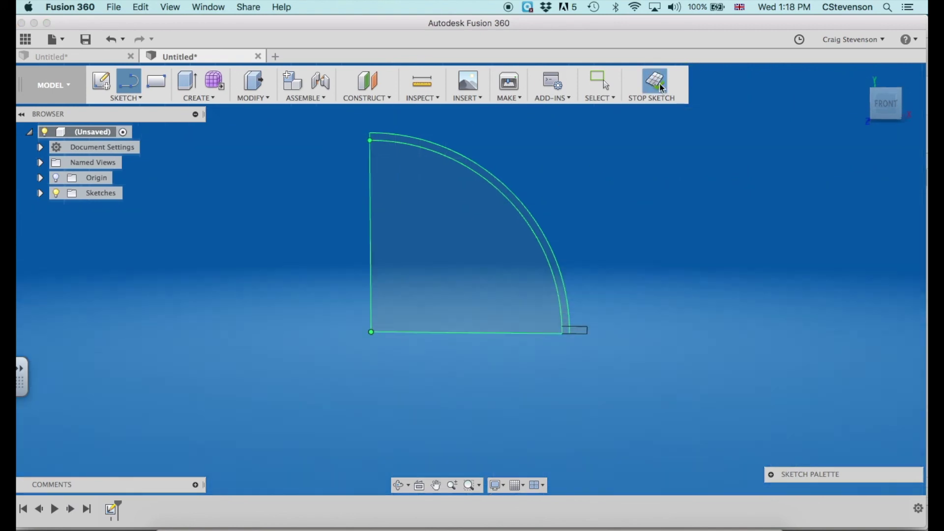
- Revolve the arc wall and rim profiles 360 degrees about the quarter-circle's vertical line as a new body
left_click(197, 97)
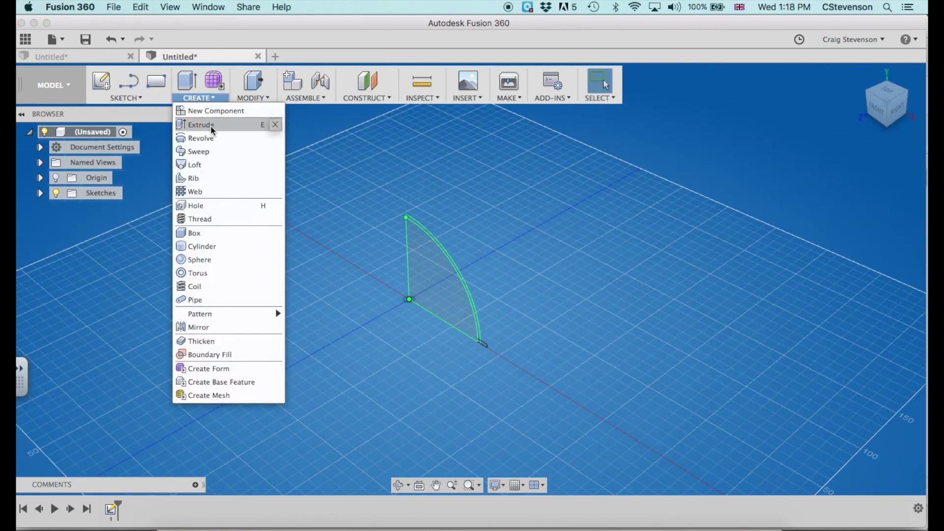
left_click(210, 138)
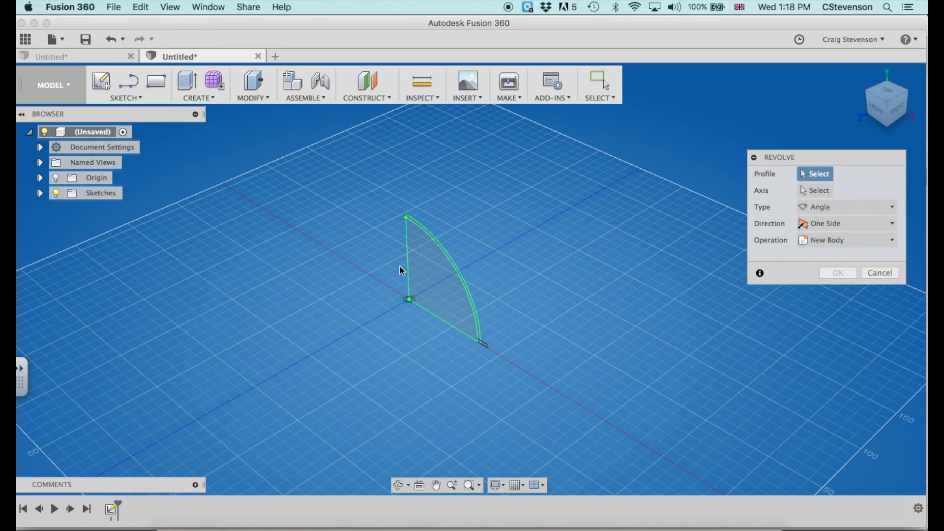
left_click(448, 259)
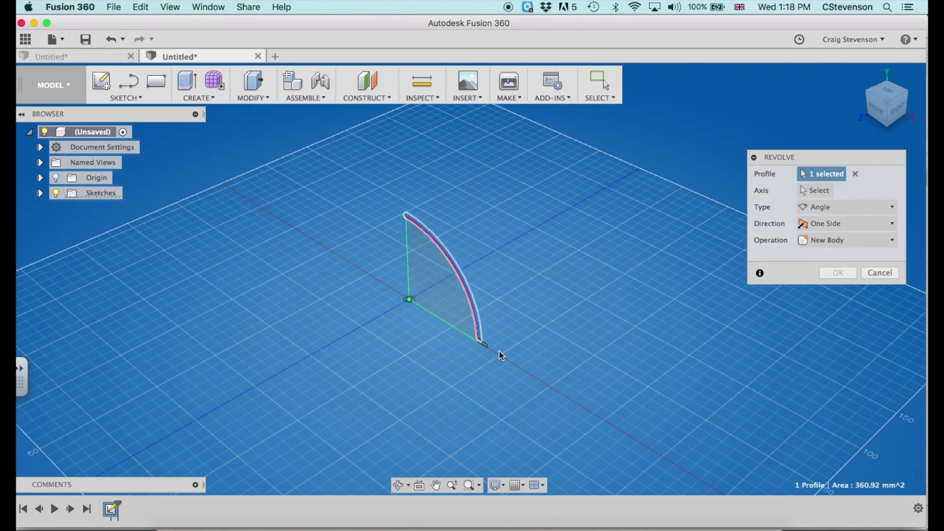
scroll(500, 351, "up", 3)
left_click(463, 320)
left_click(461, 320)
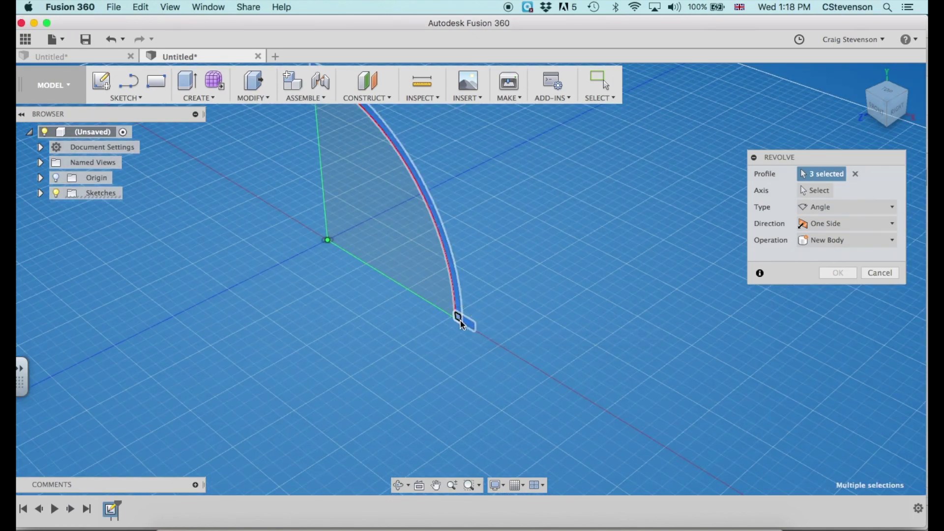
scroll(613, 271, "down", 2)
left_click(815, 192)
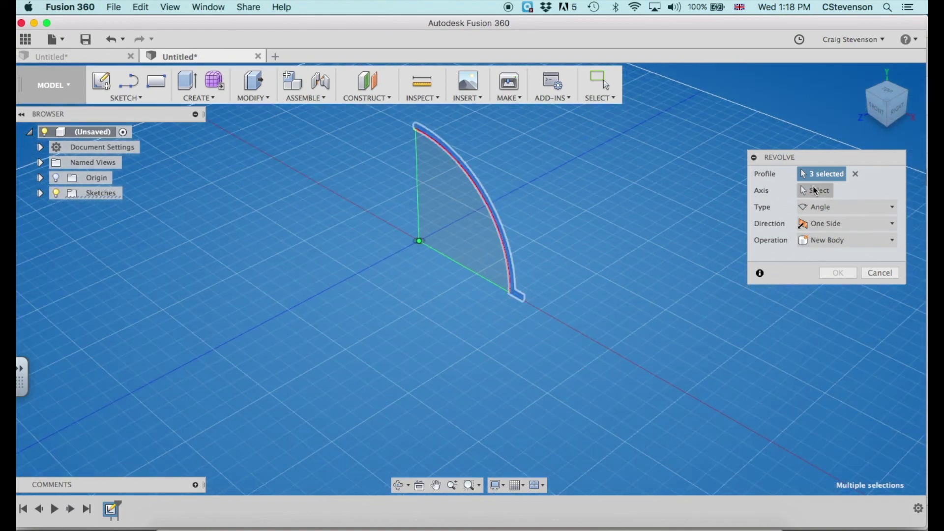
left_click(416, 168)
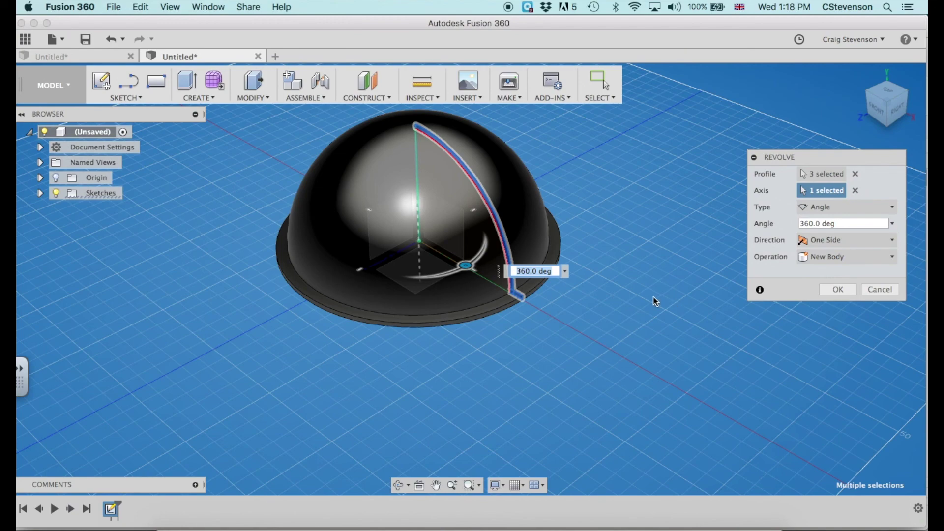
key("Return")
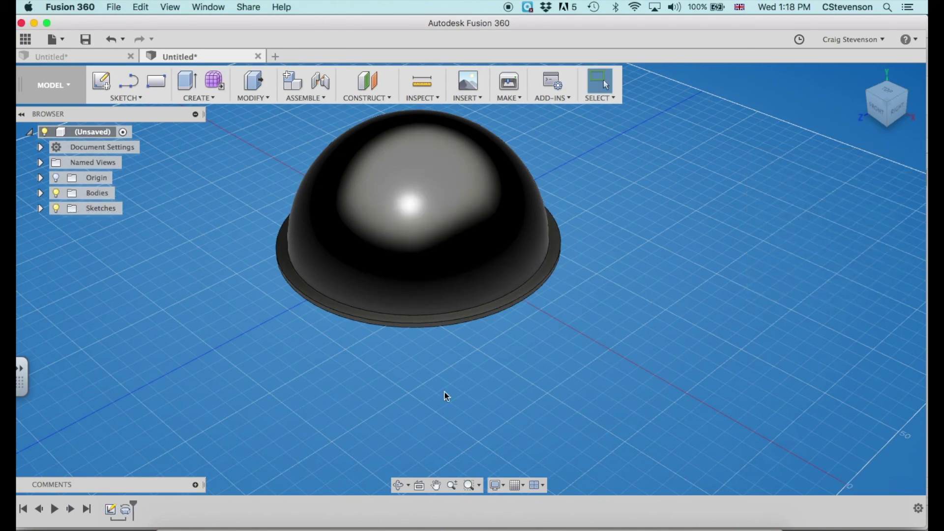
middle_click_drag(446, 433, 432, 410, "shift")
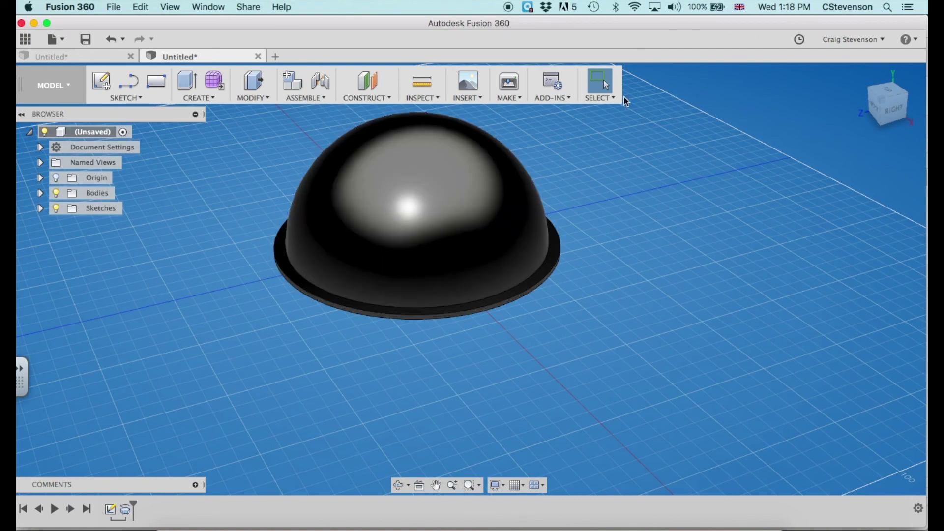